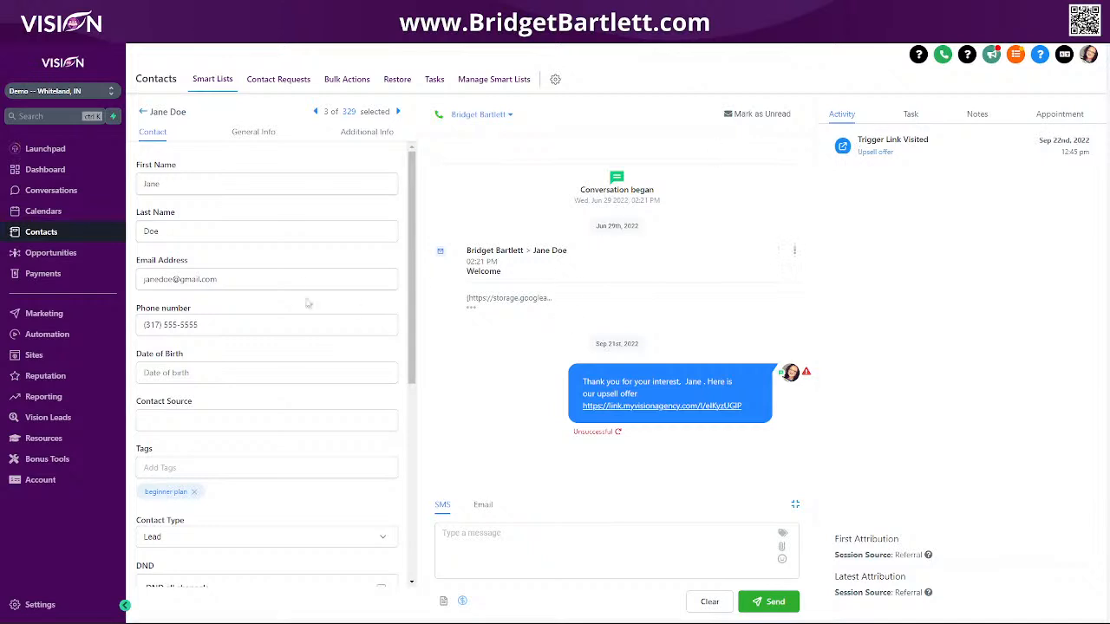
Open the contact's tasks and examine the options for filtering by user and status and for sorting by date.
{"action": "left_click", "coordinate": [911, 116]}
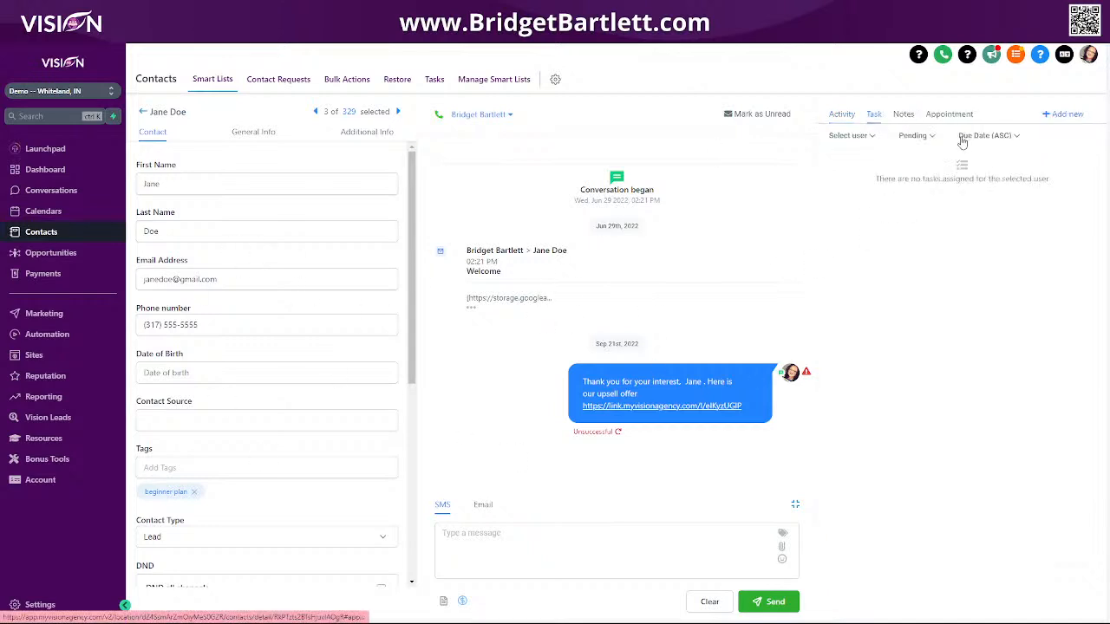
{"action": "left_click", "coordinate": [863, 136]}
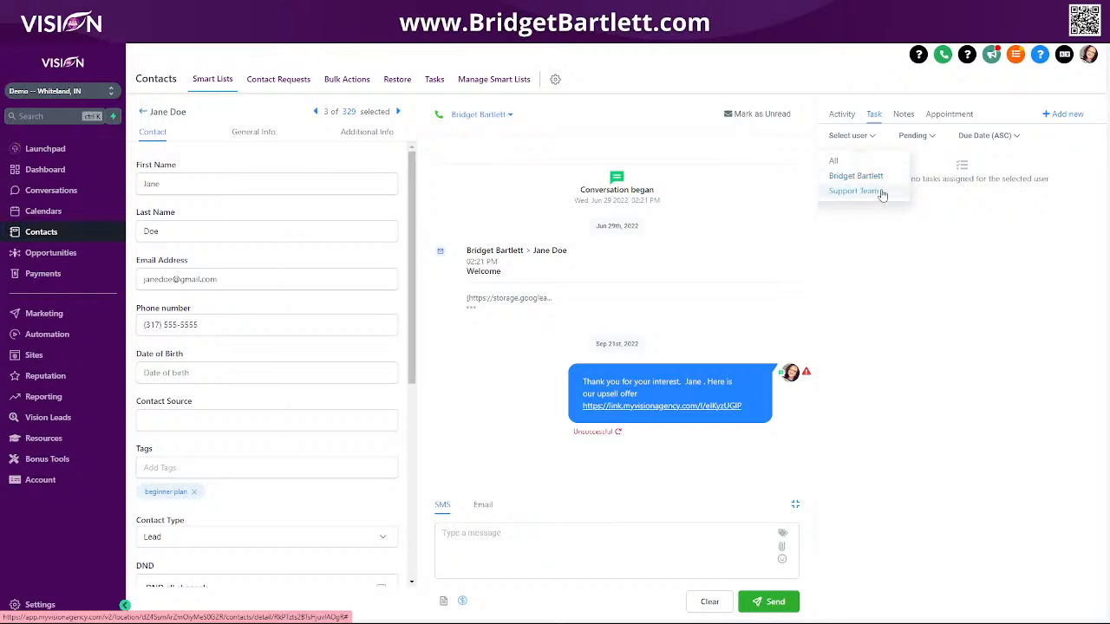
{"action": "left_click", "coordinate": [926, 137]}
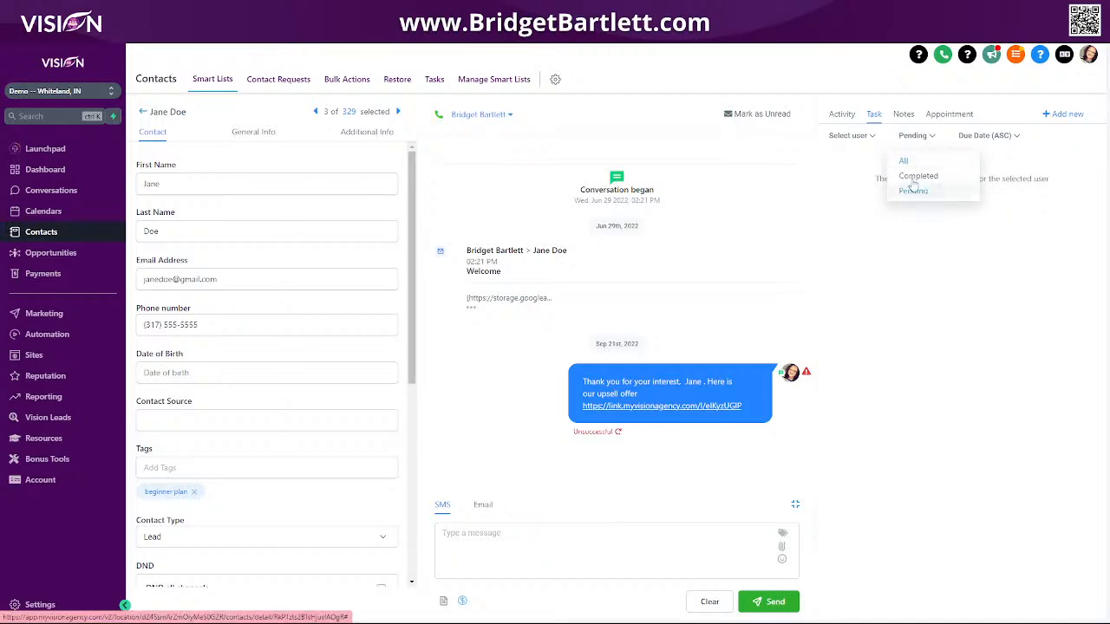
{"action": "left_click", "coordinate": [1002, 137]}
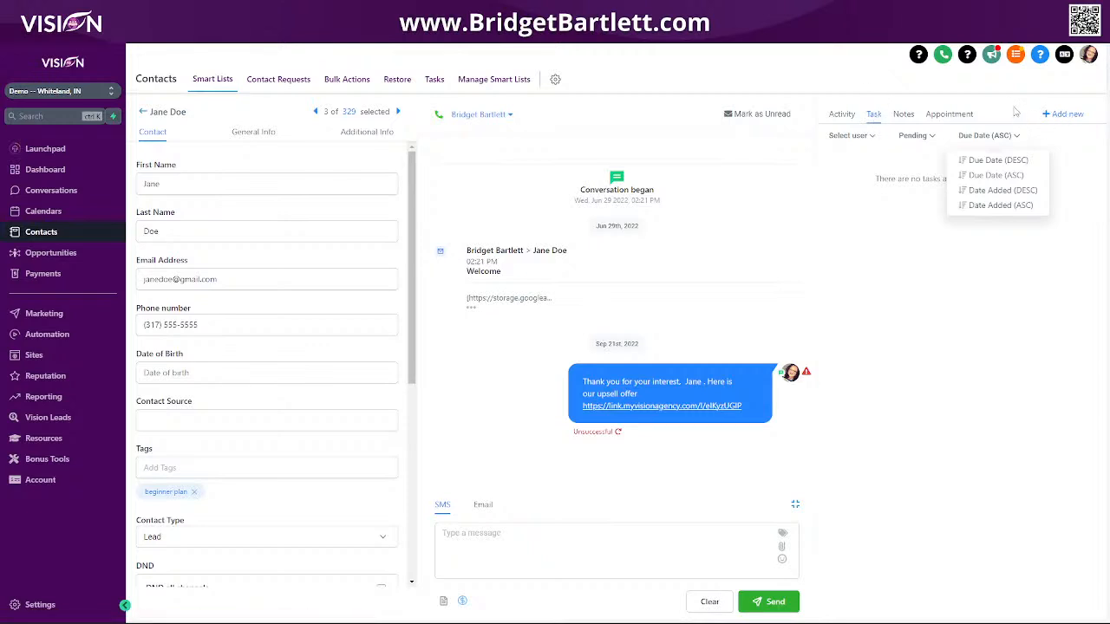
Start a new task for this contact, beginning with its title.
{"action": "left_click", "coordinate": [1056, 115]}
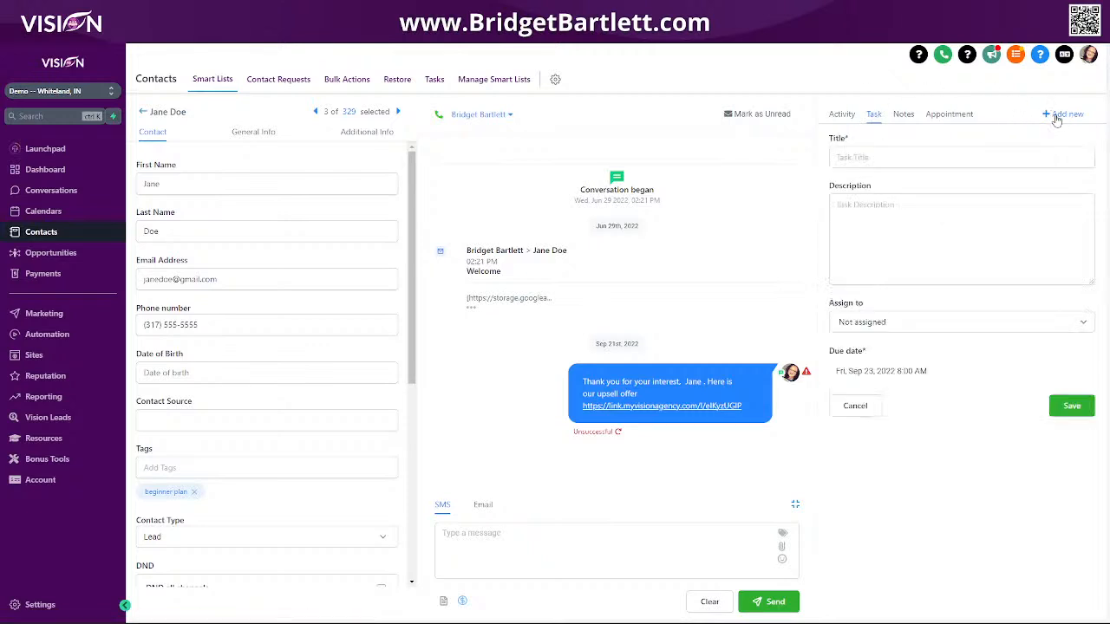
{"action": "left_click", "coordinate": [876, 160]}
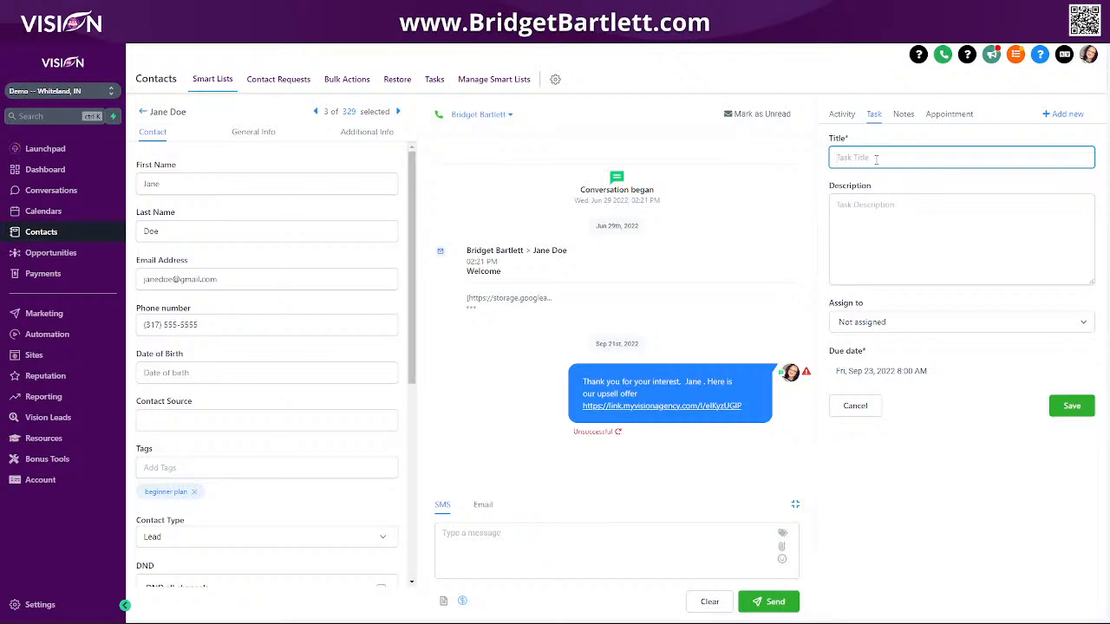
{"action": "type", "text": "Call Jane D"}
{"action": "key", "text": "BackSpace"}
{"action": "key", "text": "BackSpace"}
{"action": "key", "text": "BackSpace"}
{"action": "key", "text": "BackSpace"}
{"action": "key", "text": "BackSpace"}
{"action": "key", "text": "BackSpace"}
{"action": "key", "text": "BackSpace"}
{"action": "key", "text": "BackSpace"}
{"action": "key", "text": "BackSpace"}
{"action": "key", "text": "BackSpace"}
{"action": "key", "text": "BackSpace"}
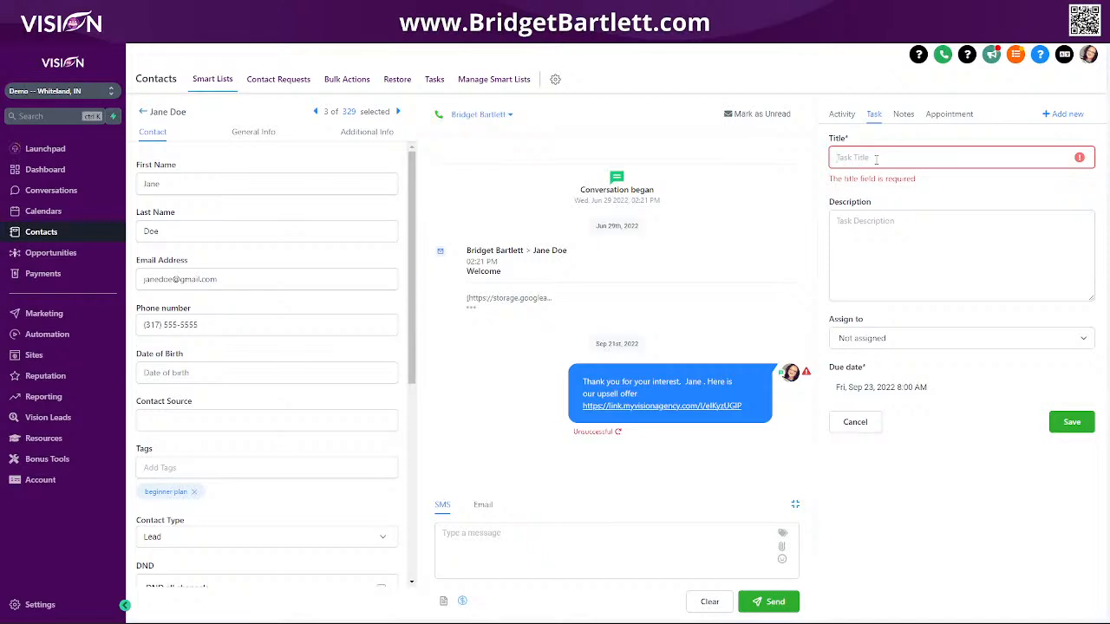
Title the task "Create custom video" and enter as description the contact's full name followed by "needs a custom video to welcome to our program.".
{"action": "type", "text": "Create "}
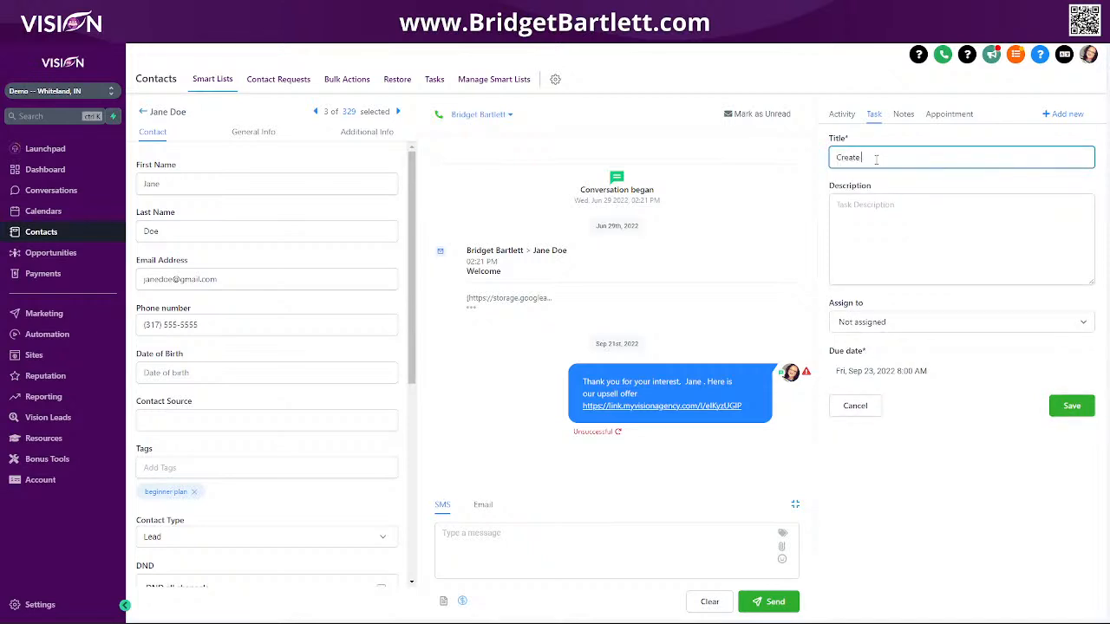
{"action": "type", "text": "custom video"}
{"action": "left_click", "coordinate": [868, 205]}
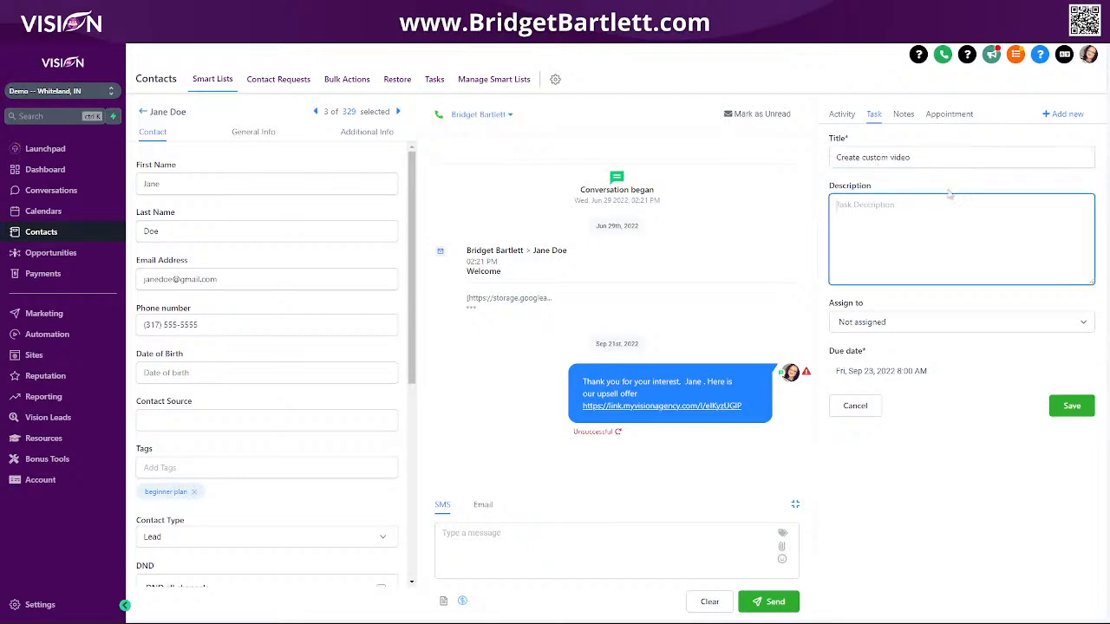
{"action": "type", "text": "Jane Doe ineeds a custom video to welc"}
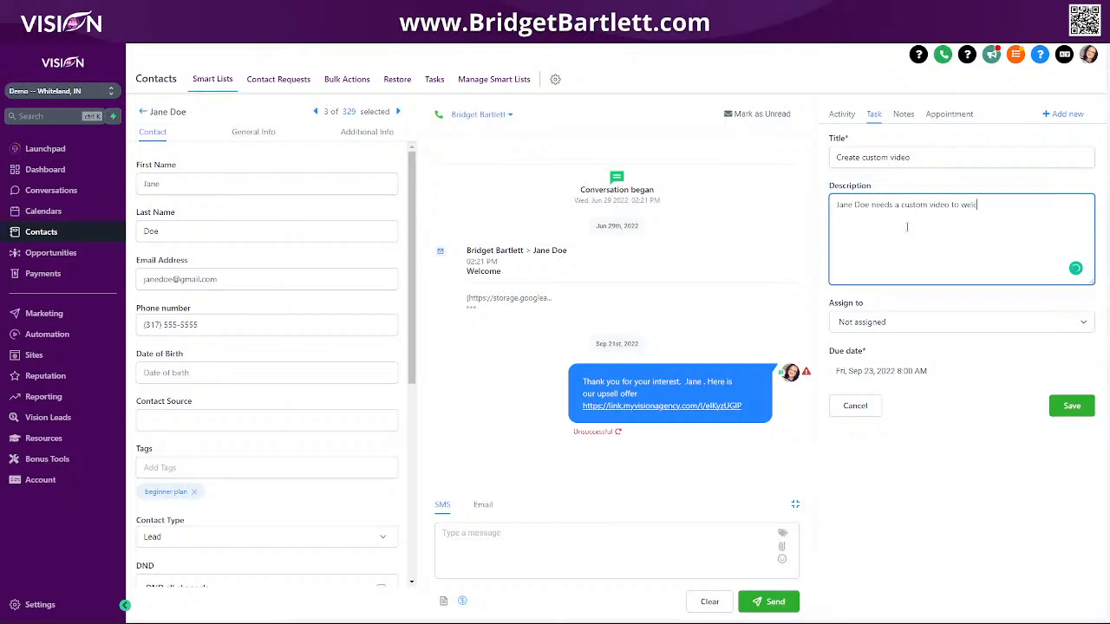
{"action": "type", "text": "ome to our program."}
Assign the new task to Support Team with a due date of Fri, Sep 23, 2022 12:00 PM, and save it.
{"action": "left_click", "coordinate": [860, 327]}
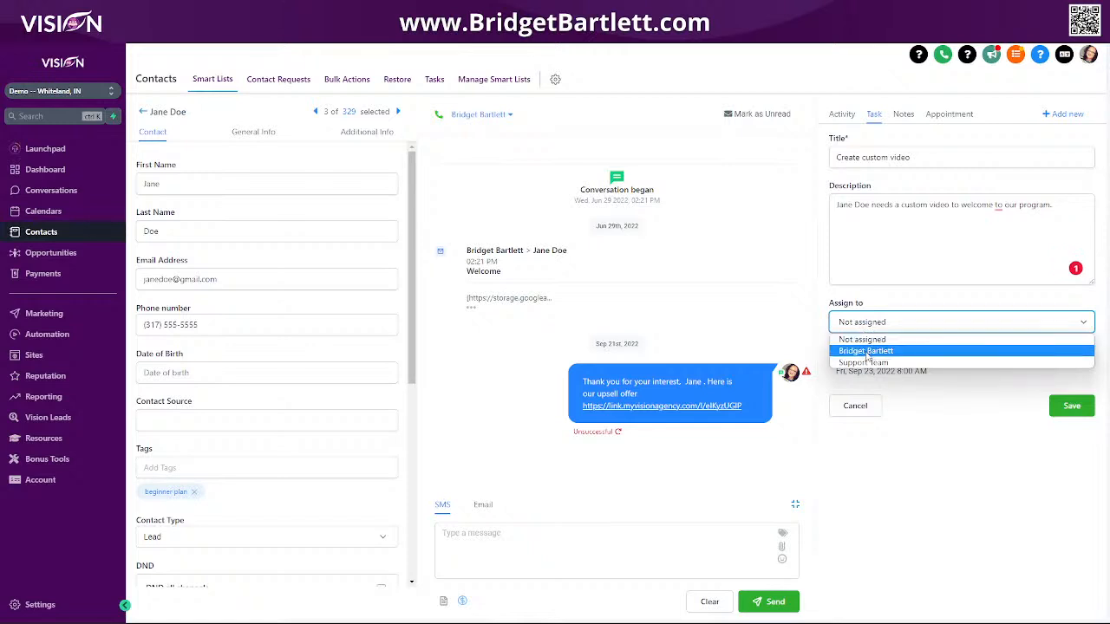
{"action": "left_click", "coordinate": [857, 364]}
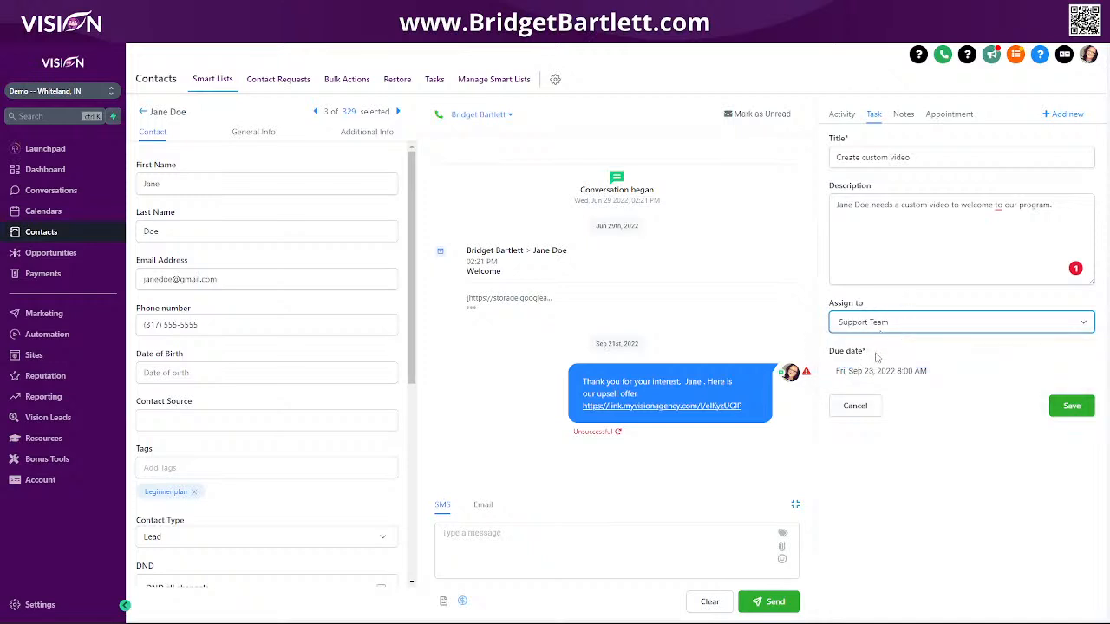
{"action": "left_click", "coordinate": [863, 375]}
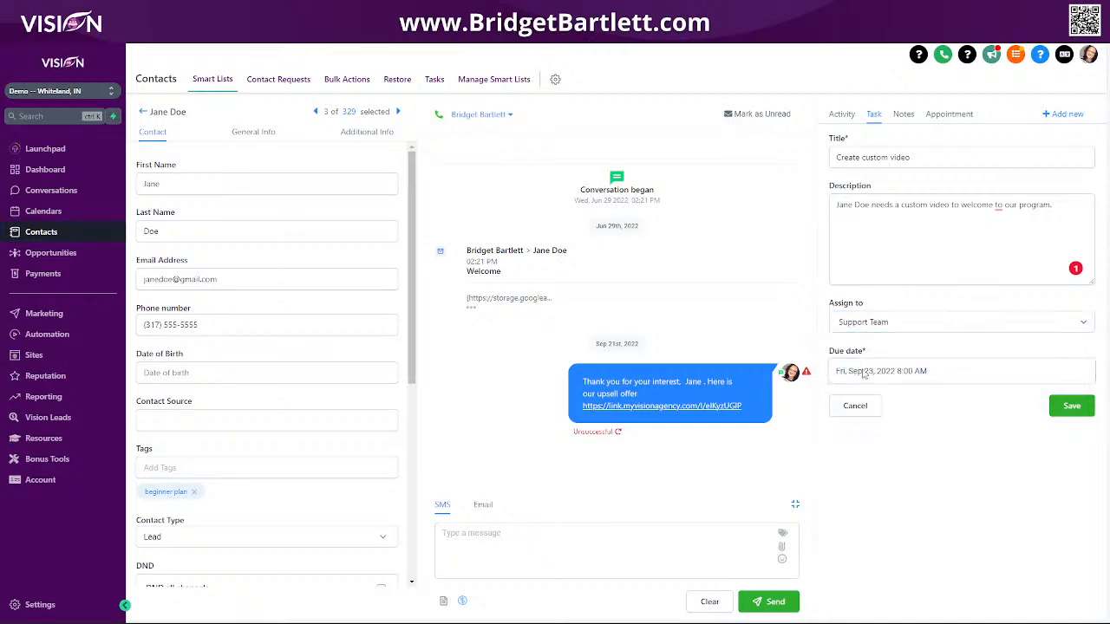
{"action": "left_click", "coordinate": [902, 377]}
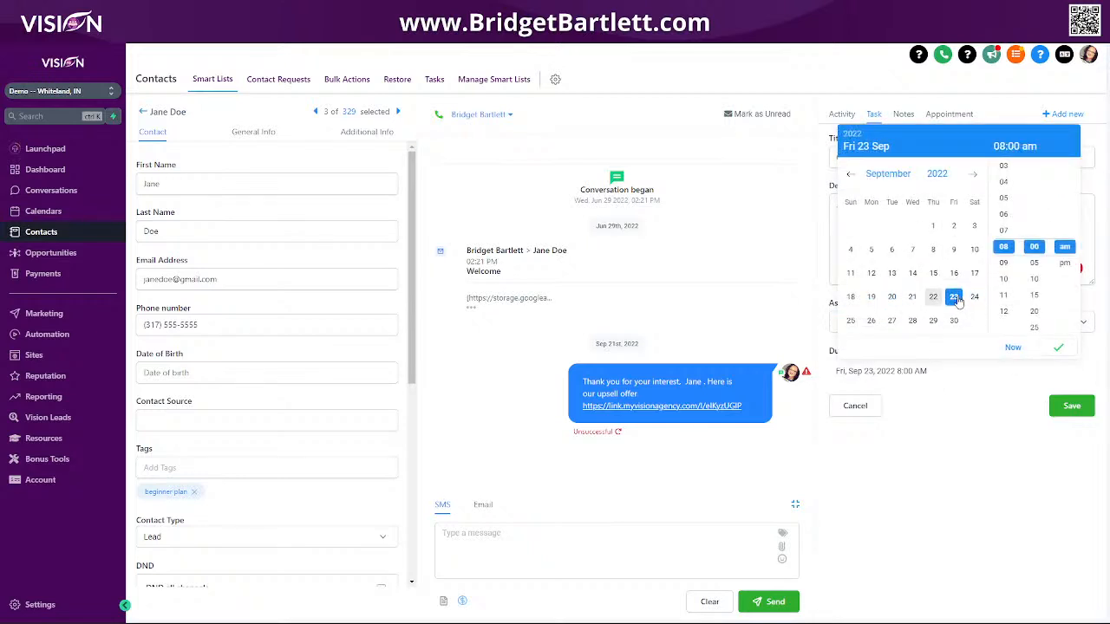
{"action": "left_click", "coordinate": [1009, 309]}
{"action": "left_click", "coordinate": [1064, 264]}
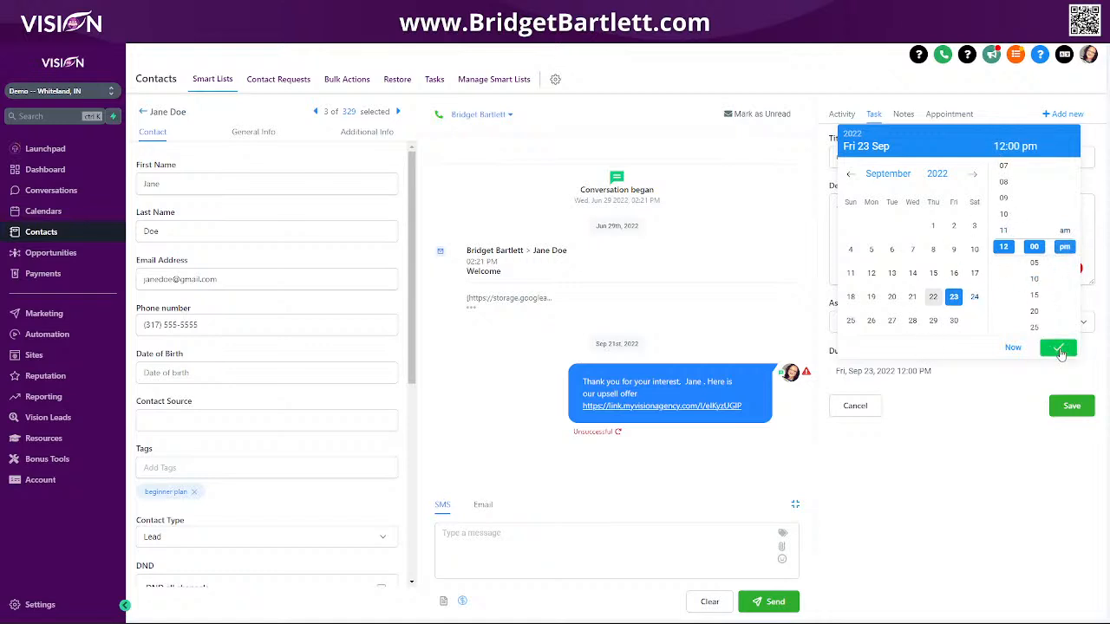
{"action": "left_click", "coordinate": [1060, 350]}
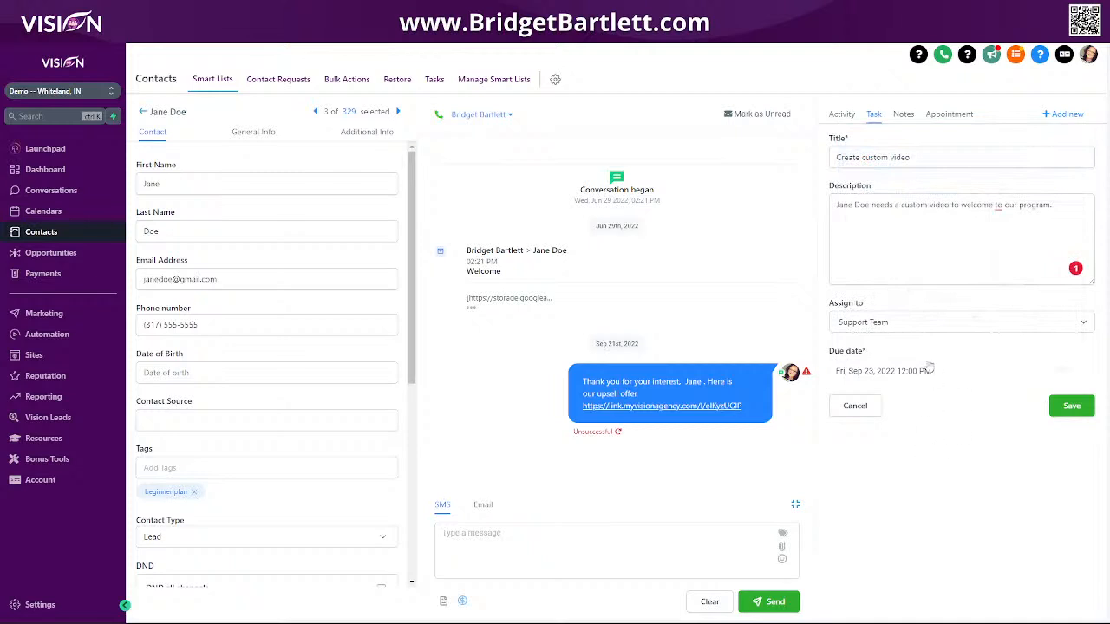
{"action": "left_click", "coordinate": [1065, 415]}
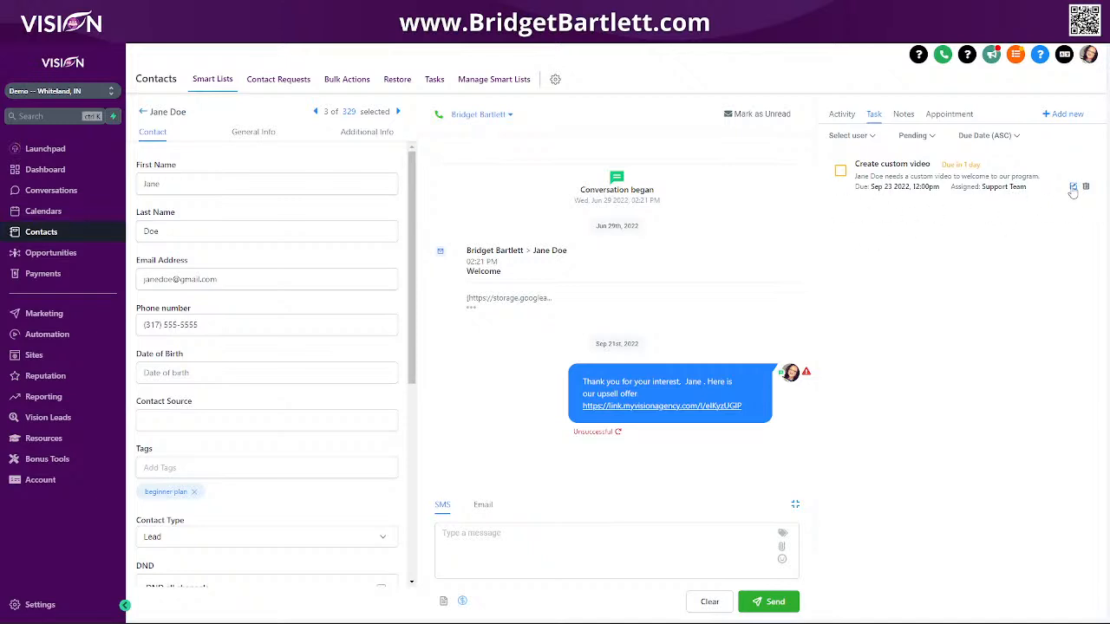
View the saved "Create custom video" task in its edit form and leave it without making changes.
{"action": "left_click", "coordinate": [1073, 187]}
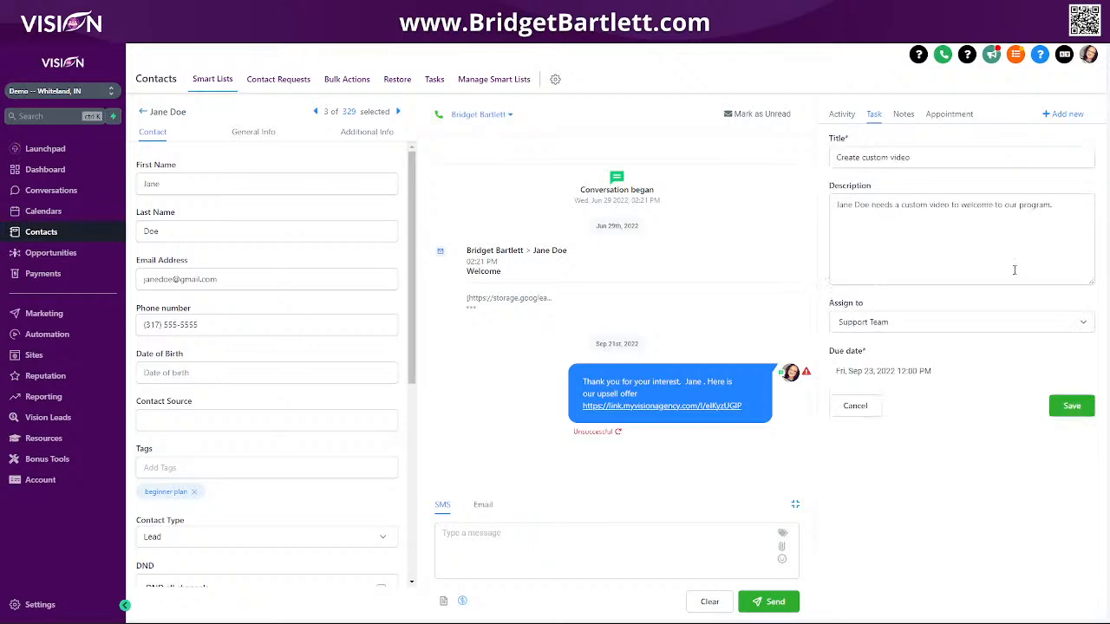
{"action": "left_click", "coordinate": [855, 407]}
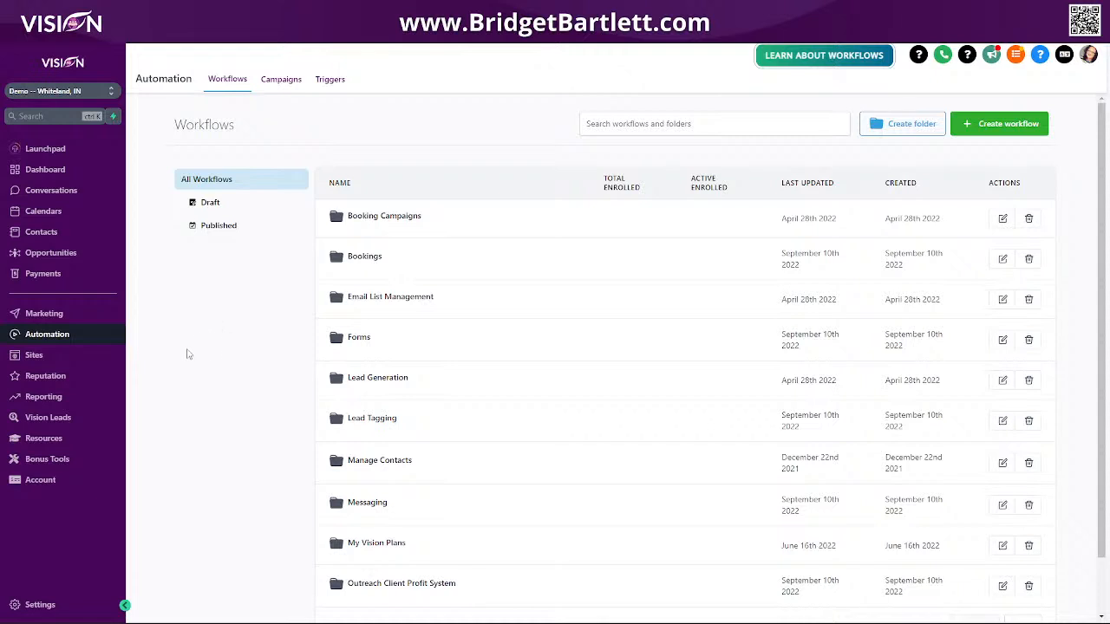
Open the "Chat Widget Notification *Set Office Hours*" workflow from the Messaging folder.
{"action": "scroll", "coordinate": [247, 417], "scroll_direction": "down", "scroll_amount": 1}
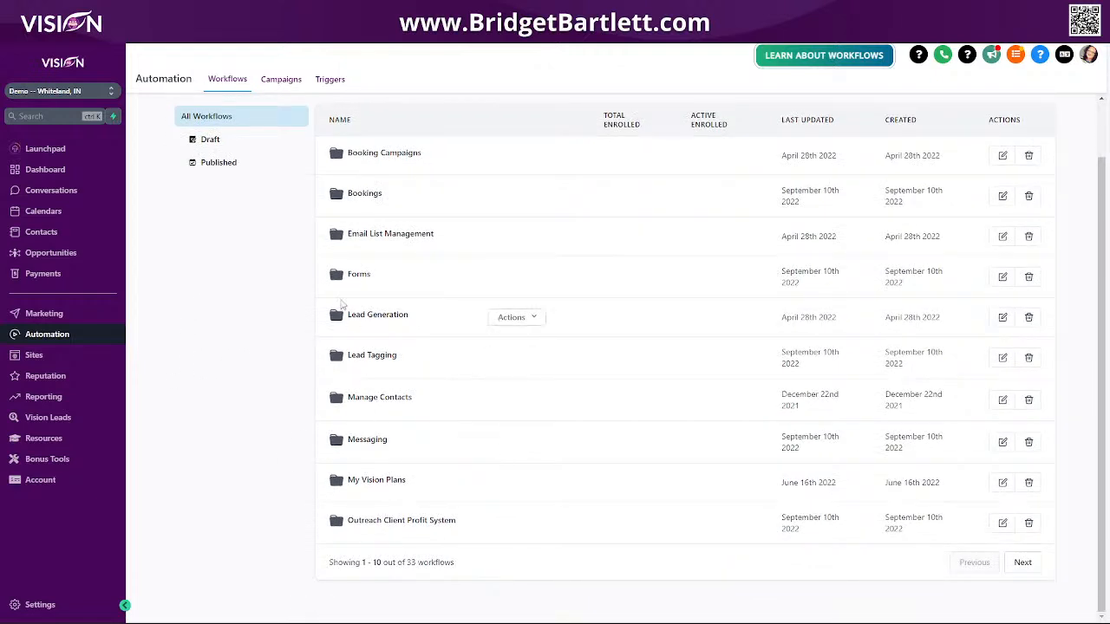
{"action": "left_click", "coordinate": [367, 440]}
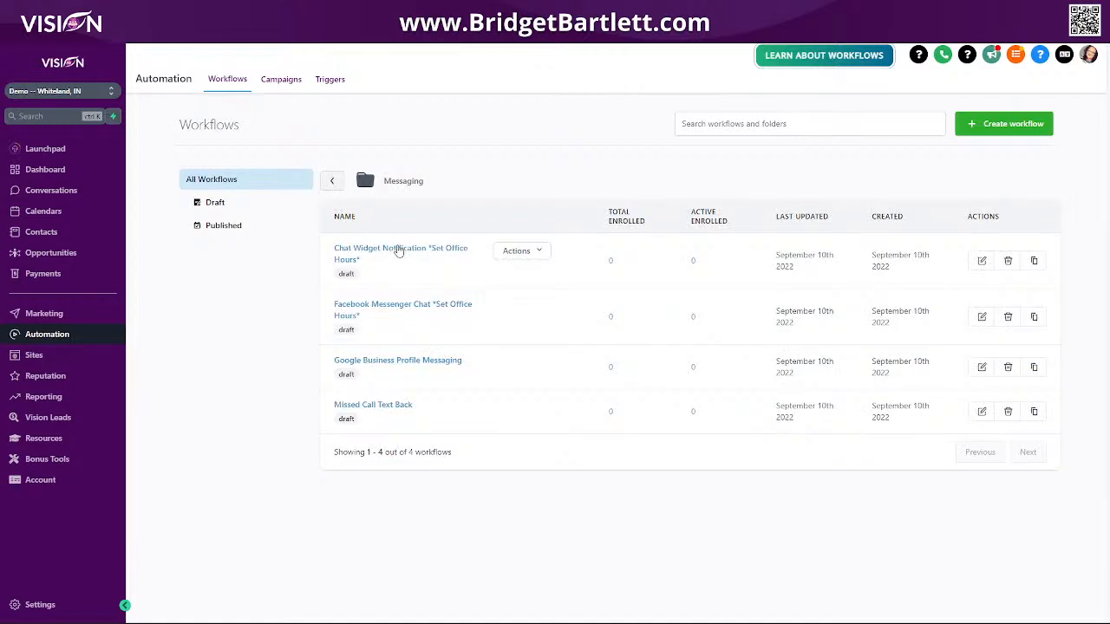
{"action": "left_click", "coordinate": [399, 252]}
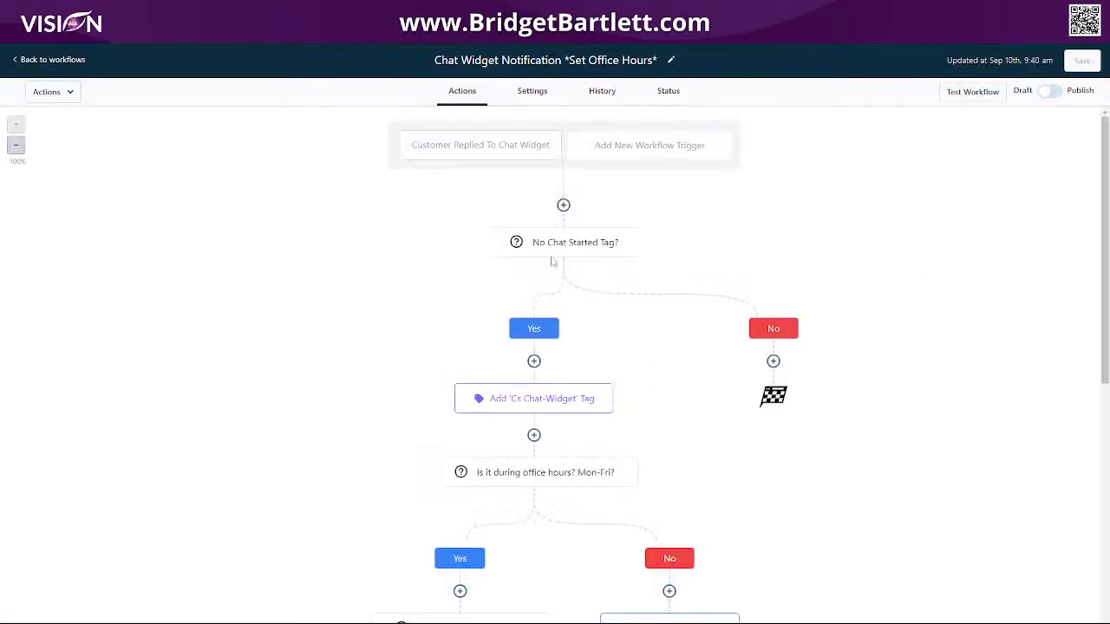
Insert an Add Task action between the Internal Notification Email and Wait 1 Hour steps of the workflow.
{"action": "scroll", "coordinate": [806, 508], "scroll_direction": "down", "scroll_amount": 3}
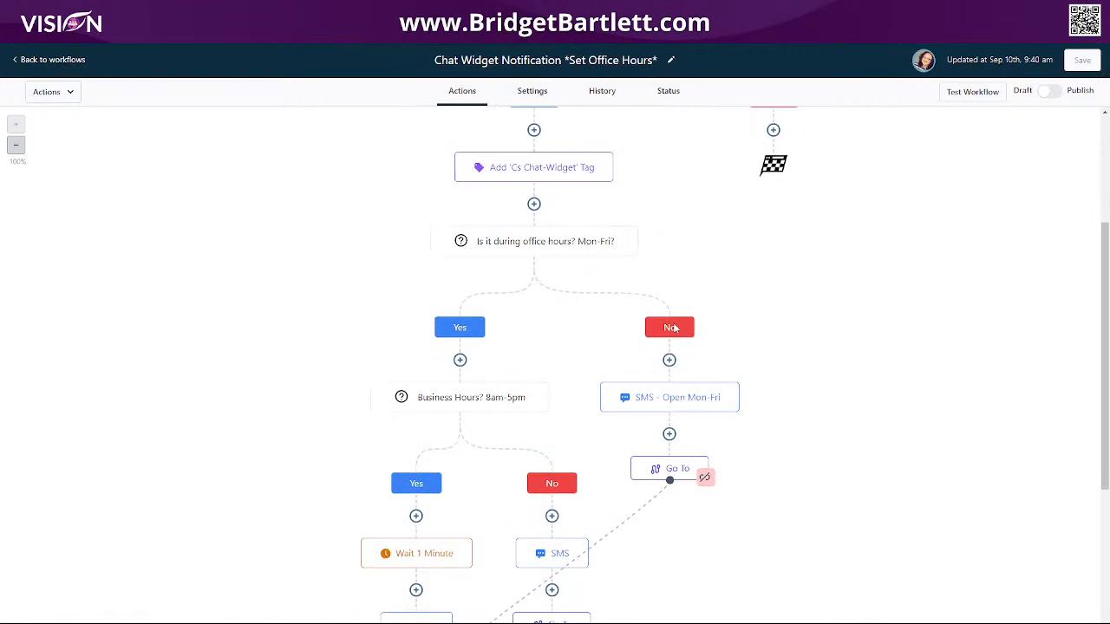
{"action": "scroll", "coordinate": [876, 455], "scroll_direction": "down", "scroll_amount": 3}
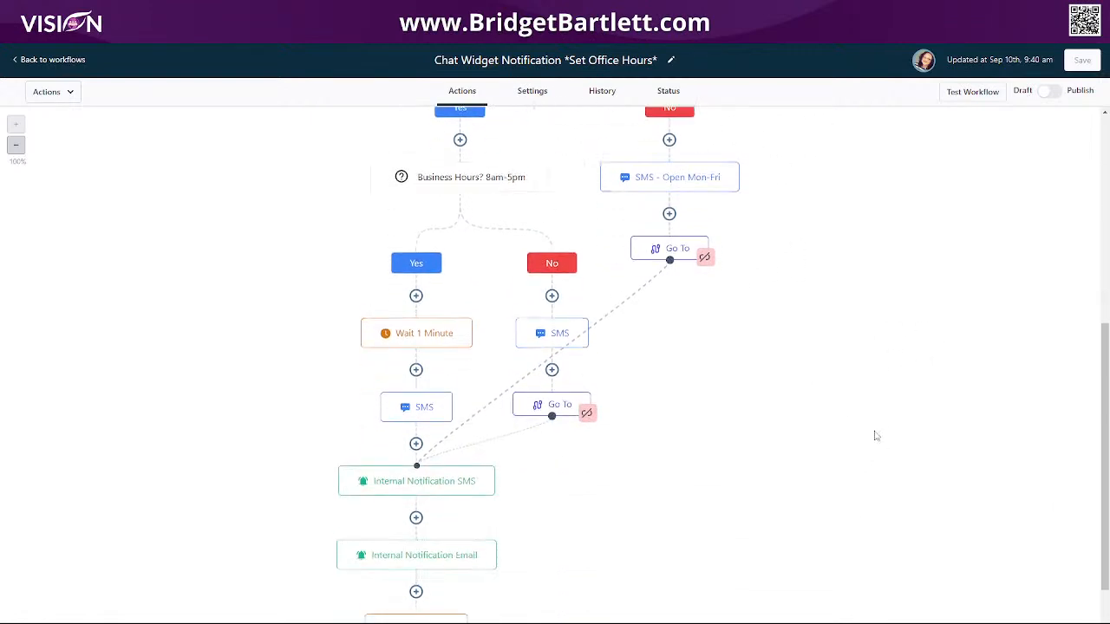
{"action": "scroll", "coordinate": [691, 488], "scroll_direction": "down", "scroll_amount": 2}
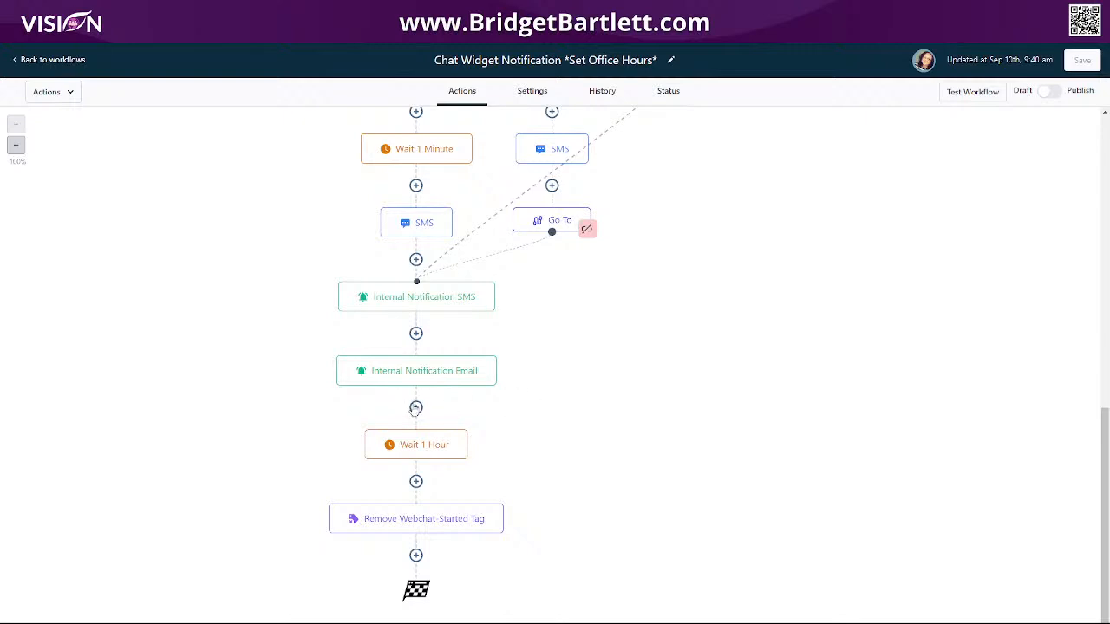
{"action": "left_click", "coordinate": [416, 408]}
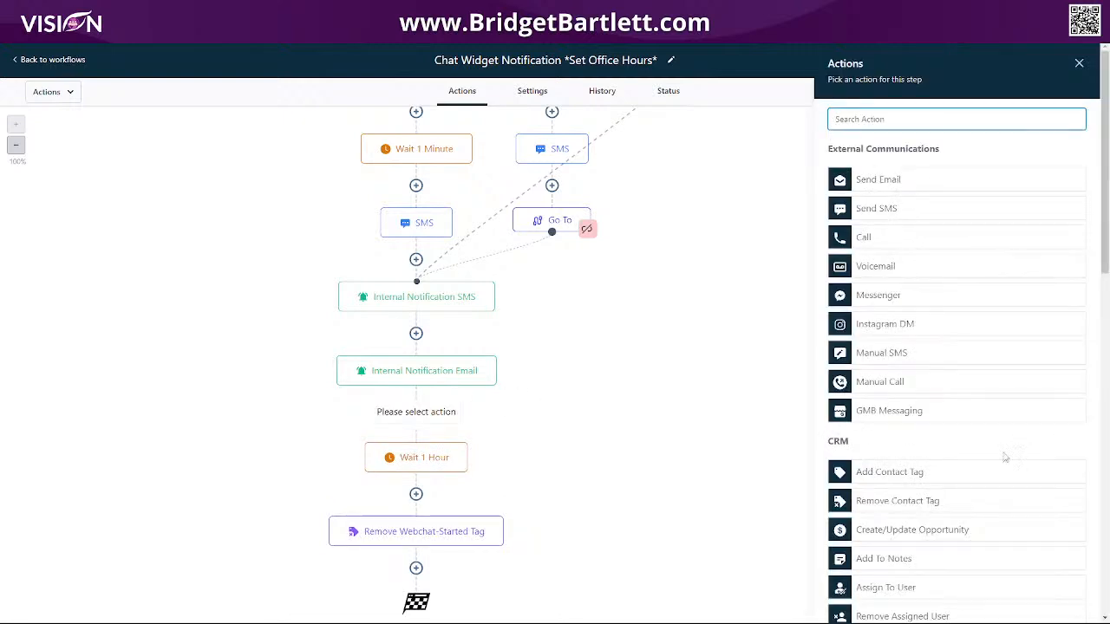
{"action": "scroll", "coordinate": [937, 492], "scroll_direction": "down", "scroll_amount": 3}
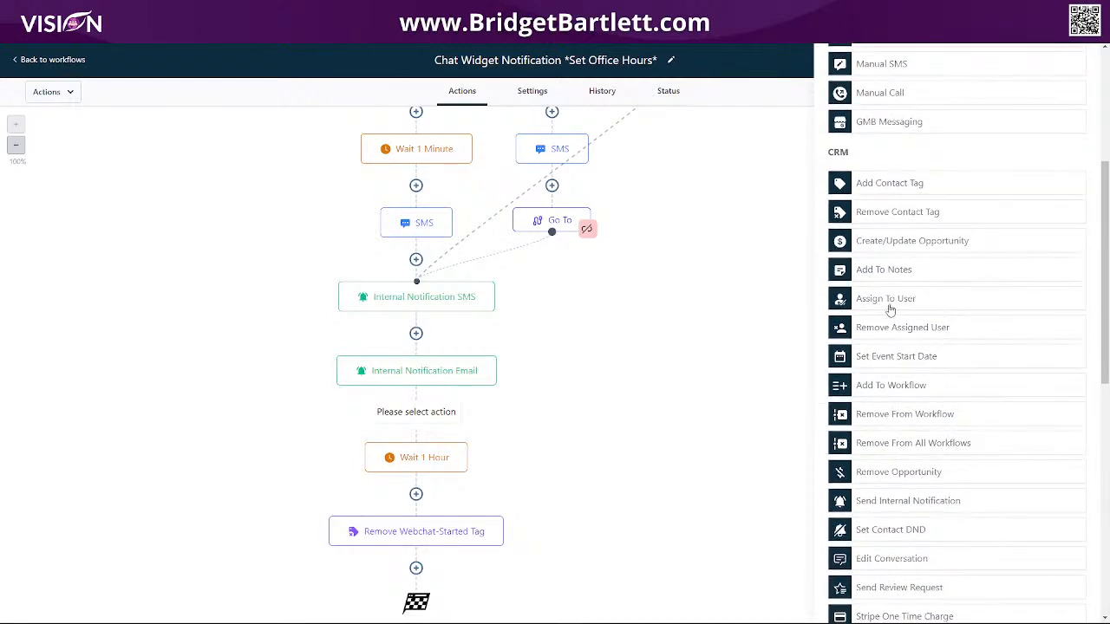
{"action": "scroll", "coordinate": [942, 341], "scroll_direction": "down", "scroll_amount": 1}
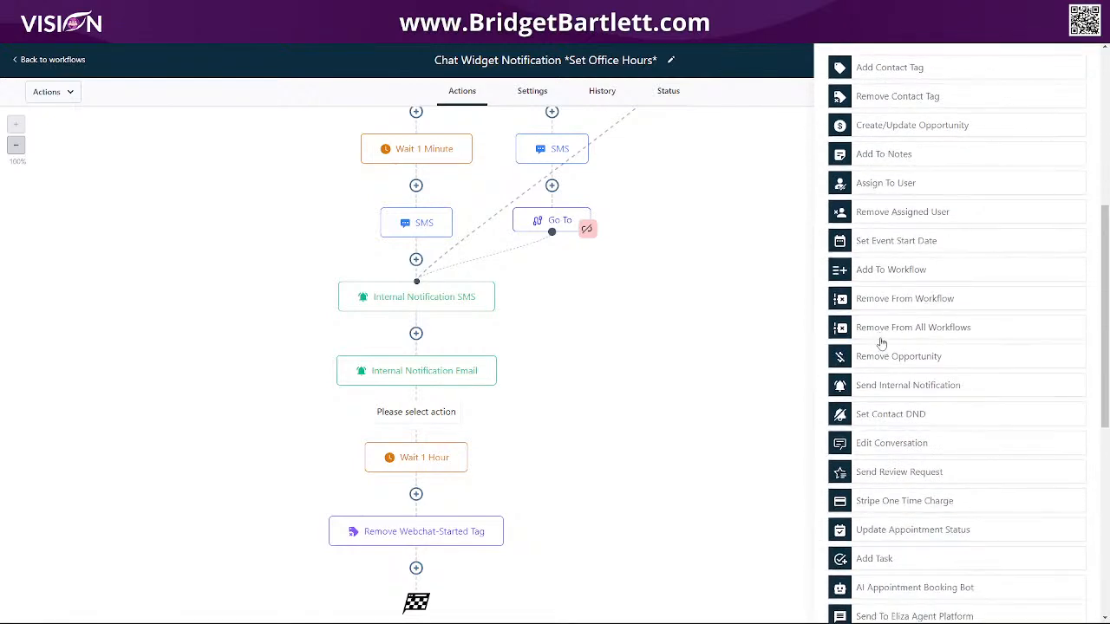
{"action": "scroll", "coordinate": [907, 510], "scroll_direction": "down", "scroll_amount": 1}
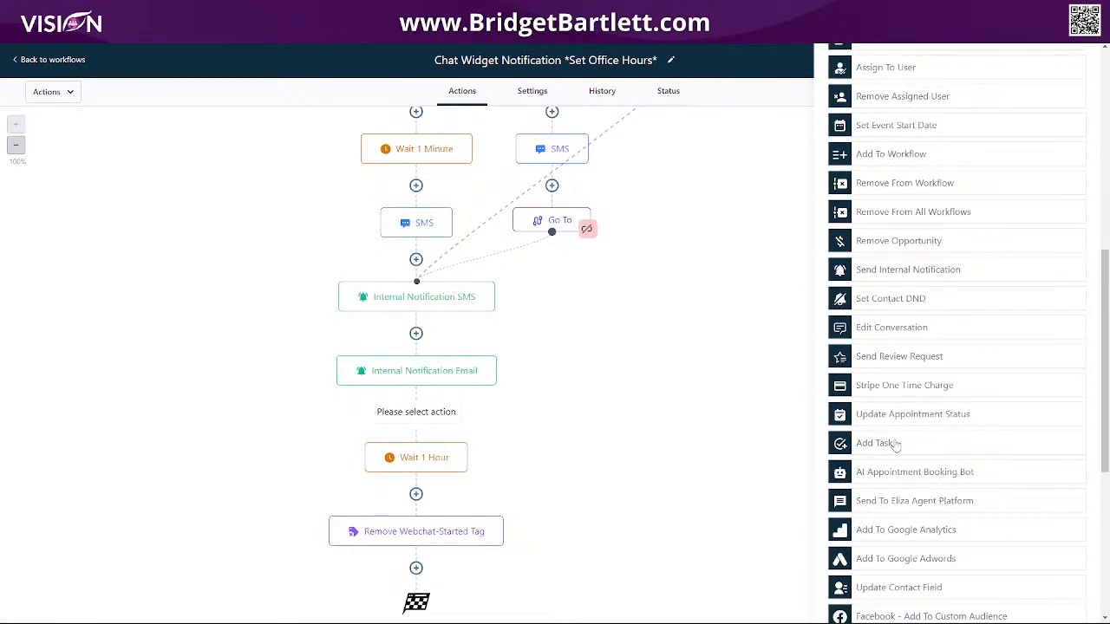
{"action": "left_click", "coordinate": [907, 446]}
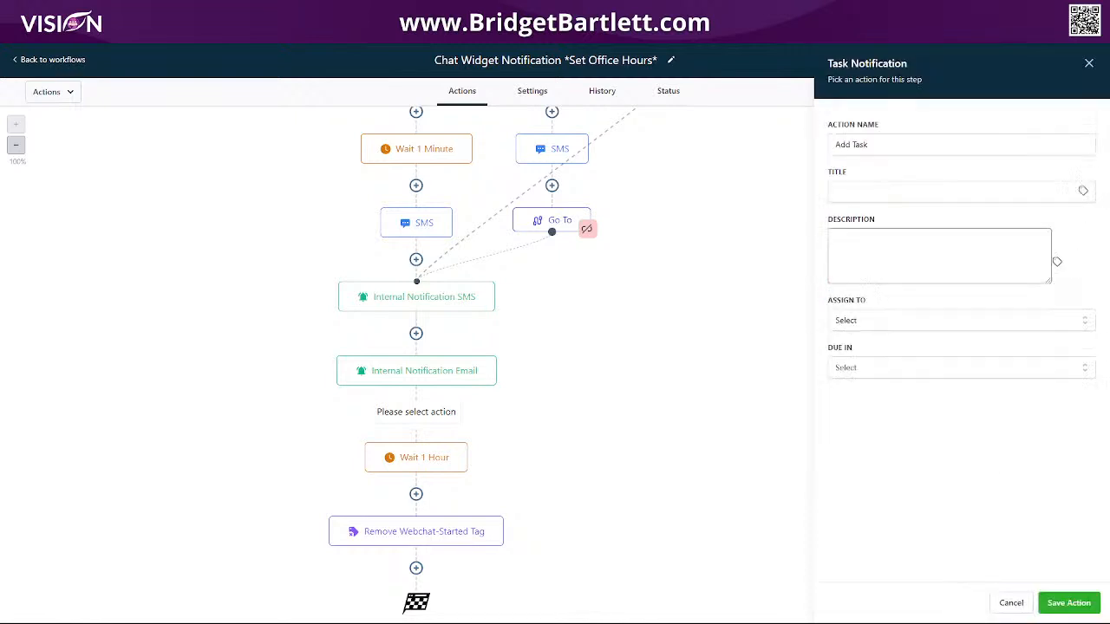
Set the task action's title to "{{contact.name}} needs a custom video", inserting the contact's Full Name custom value.
{"action": "left_click", "coordinate": [887, 193]}
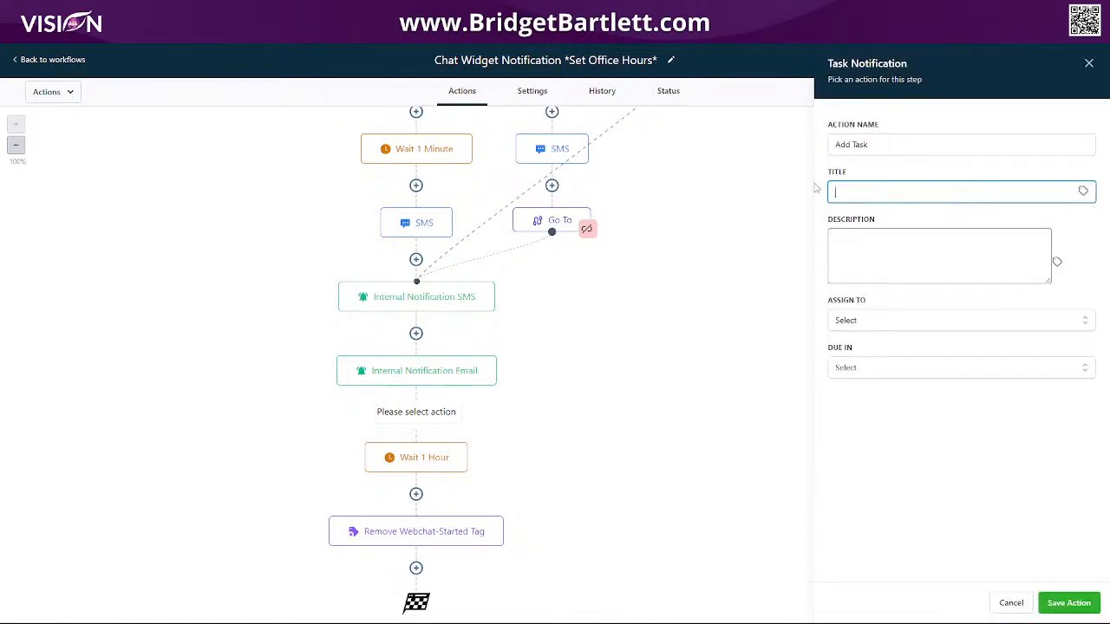
{"action": "left_click", "coordinate": [1084, 191]}
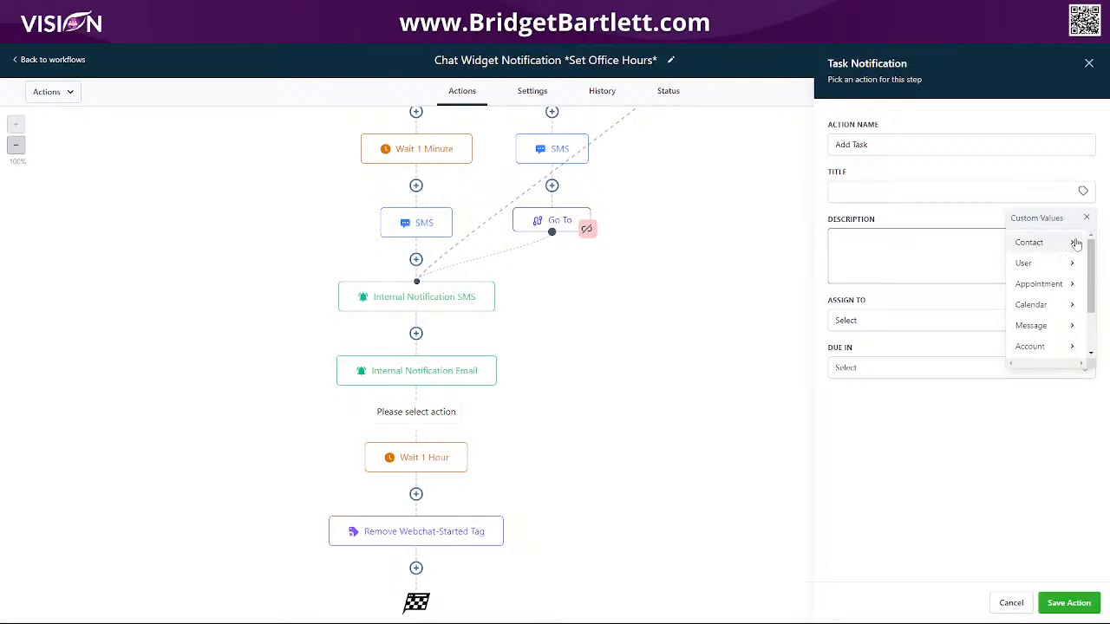
{"action": "left_click", "coordinate": [1077, 243]}
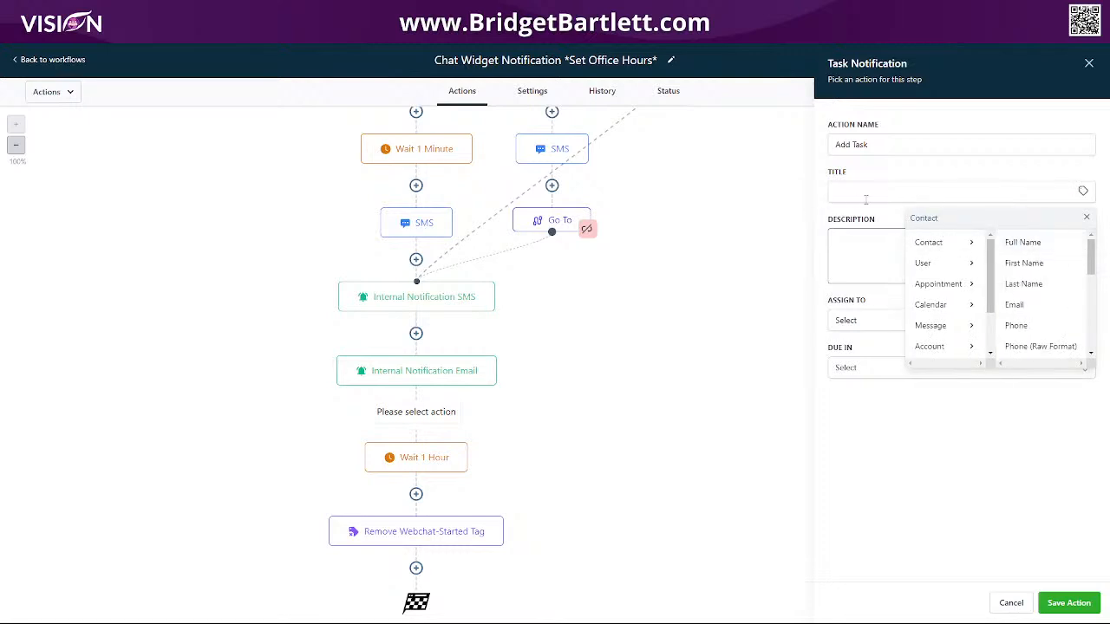
{"action": "left_click", "coordinate": [1032, 245]}
{"action": "left_click", "coordinate": [922, 194]}
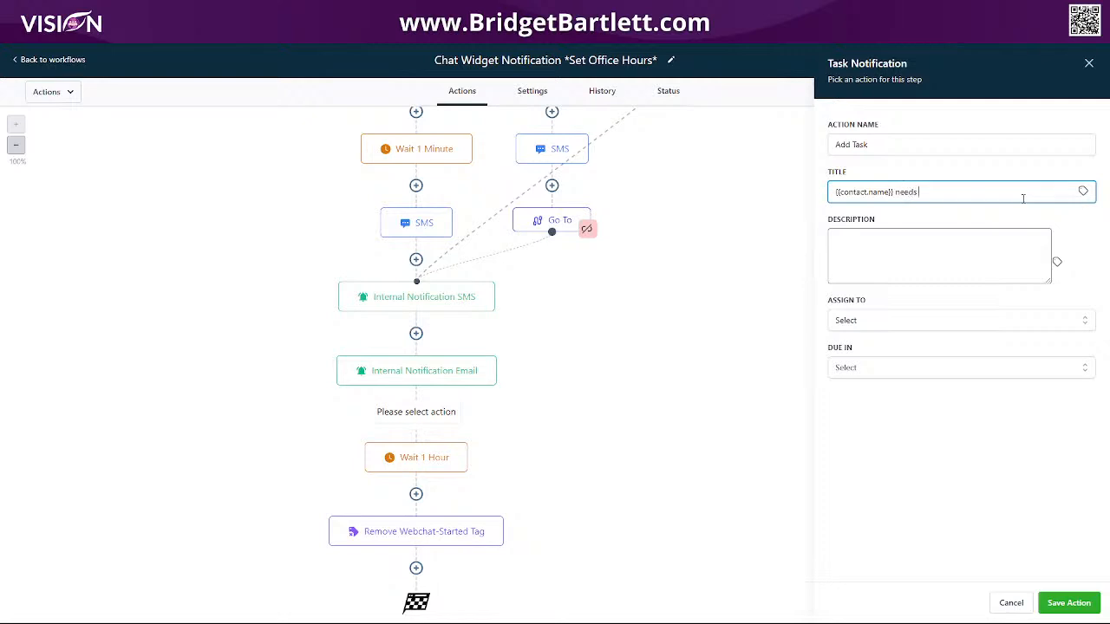
{"action": "type", "text": "needs a custom video"}
Assign the Add Task action to the Contact's Assigned User and set it due in 4 Days.
{"action": "left_click", "coordinate": [864, 233]}
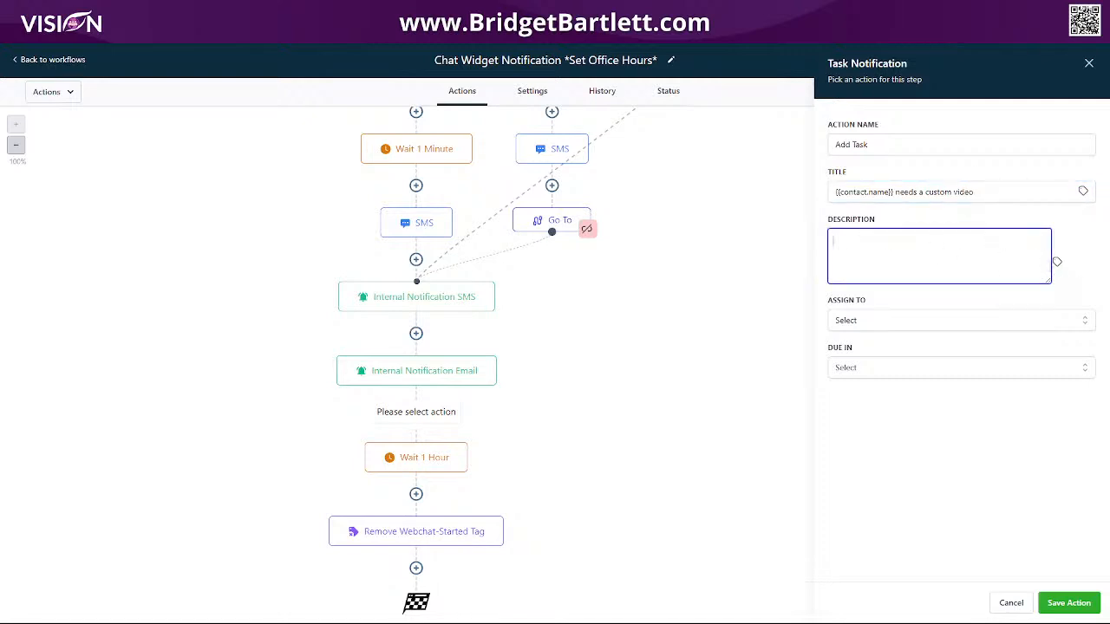
{"action": "left_click", "coordinate": [1057, 261]}
{"action": "left_click", "coordinate": [1085, 245]}
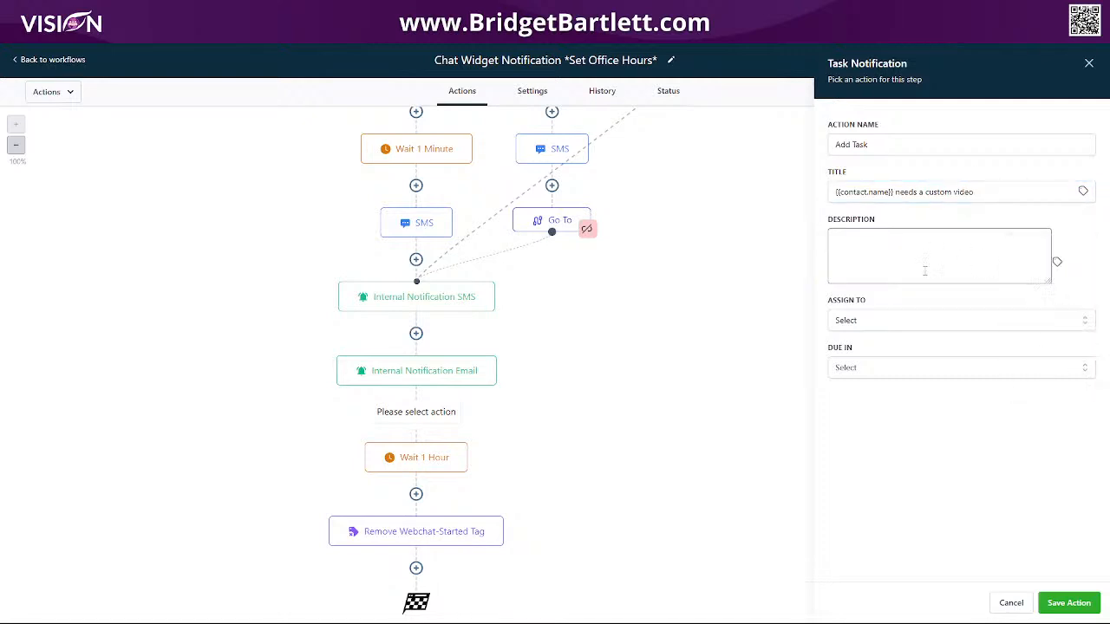
{"action": "left_click", "coordinate": [866, 327]}
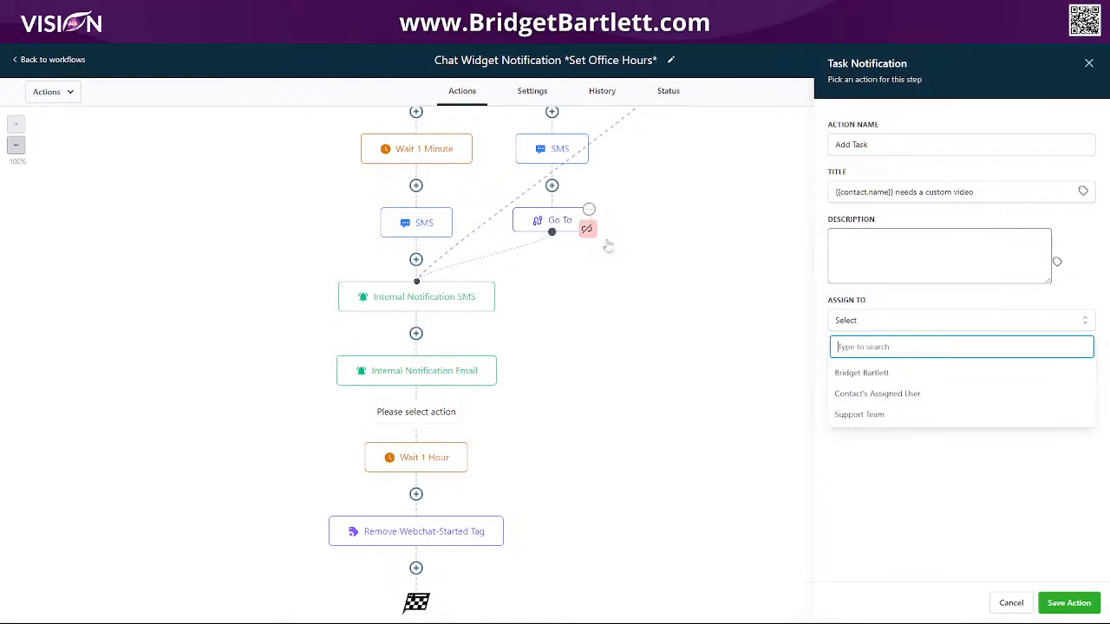
{"action": "left_click", "coordinate": [868, 395]}
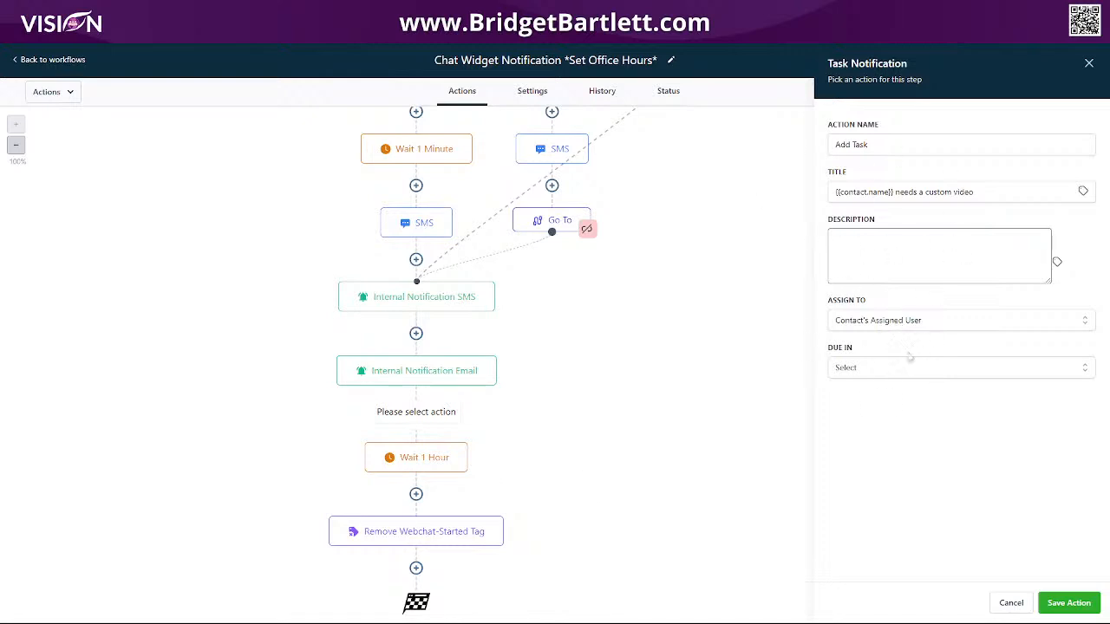
{"action": "left_click", "coordinate": [878, 372]}
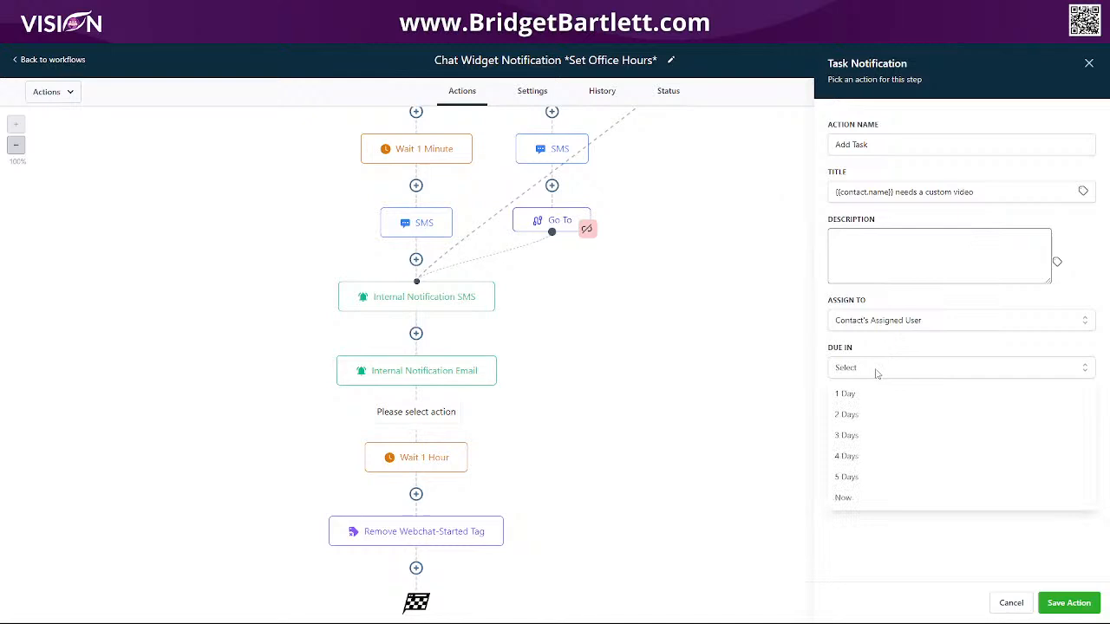
{"action": "left_click", "coordinate": [859, 460]}
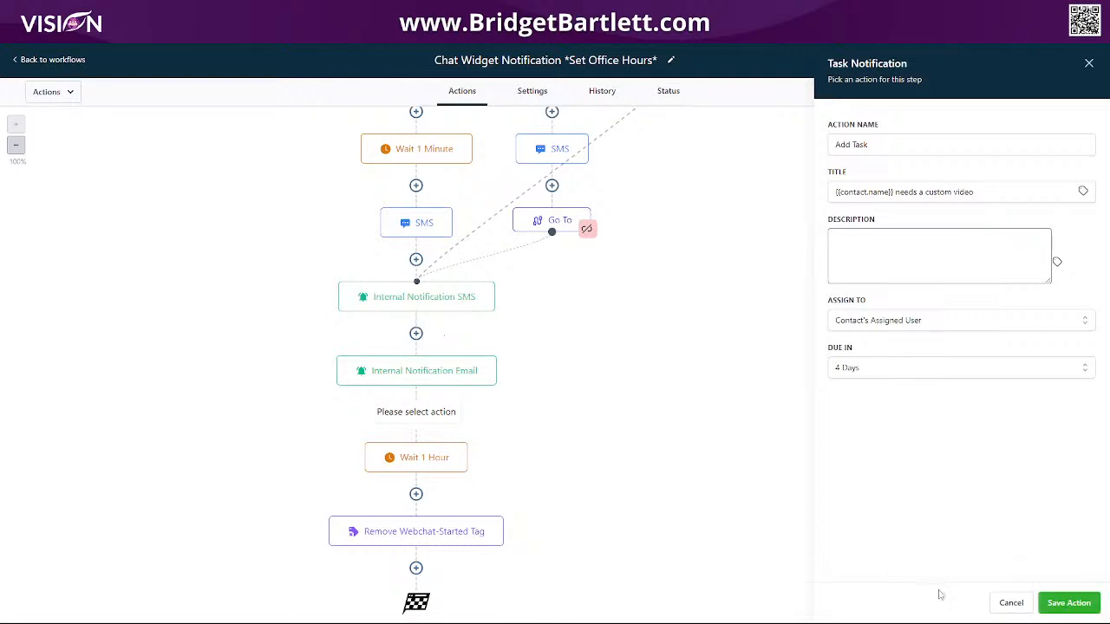
Enter "test" as the task action's description and save the action into the workflow.
{"action": "left_click", "coordinate": [1064, 604]}
{"action": "left_click", "coordinate": [875, 261]}
{"action": "type", "text": "test"}
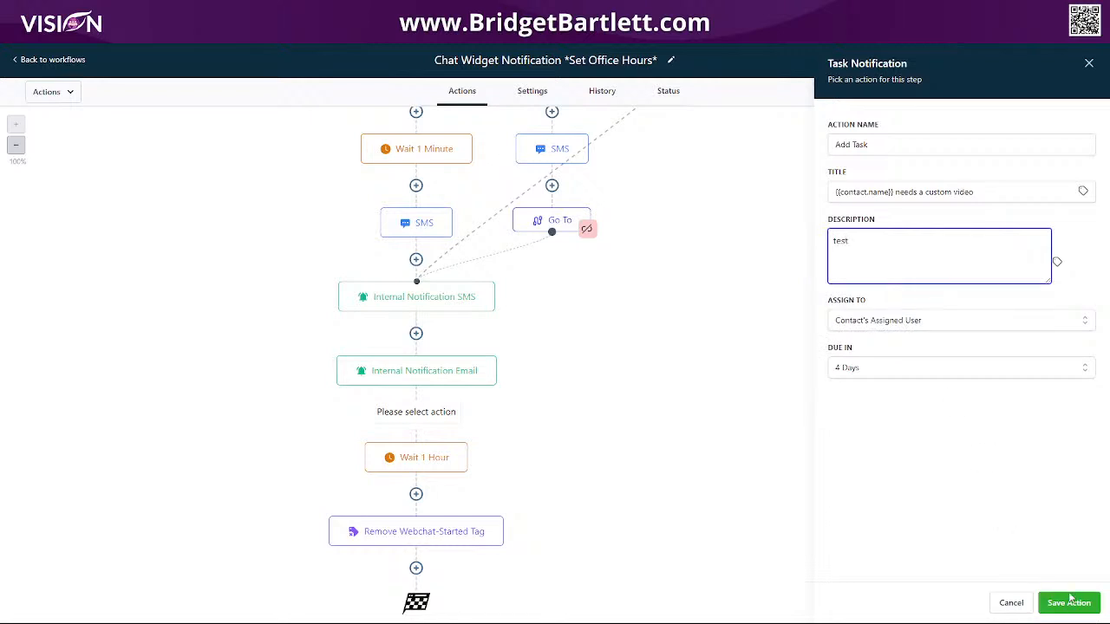
{"action": "left_click", "coordinate": [1070, 602]}
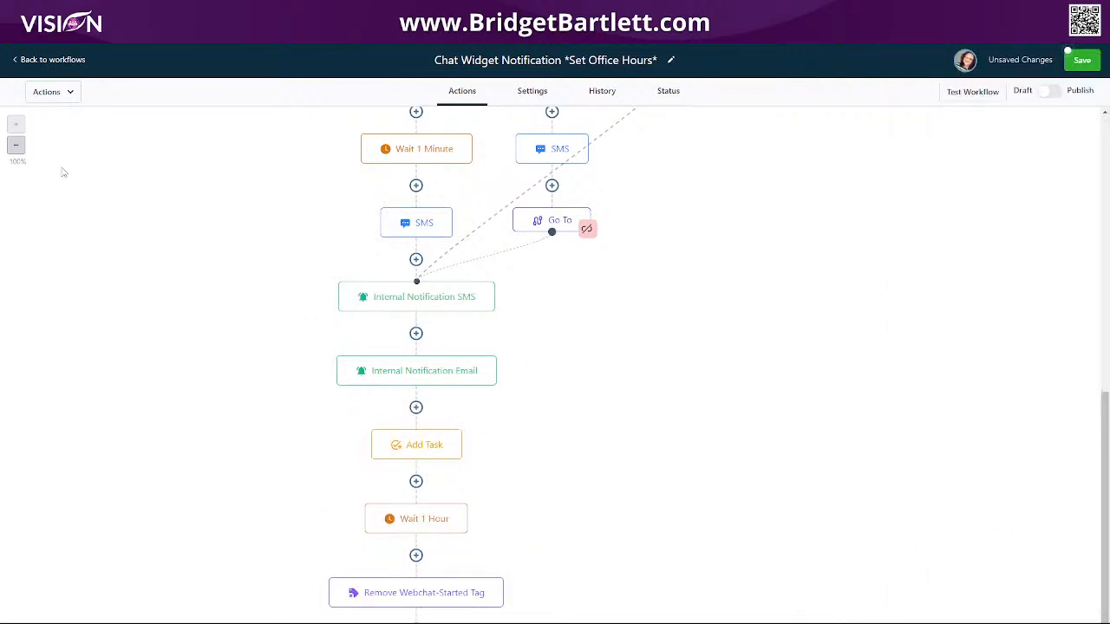
Leave the chat widget workflow, discarding its unsaved changes, and create a new workflow from scratch.
{"action": "left_click", "coordinate": [52, 59]}
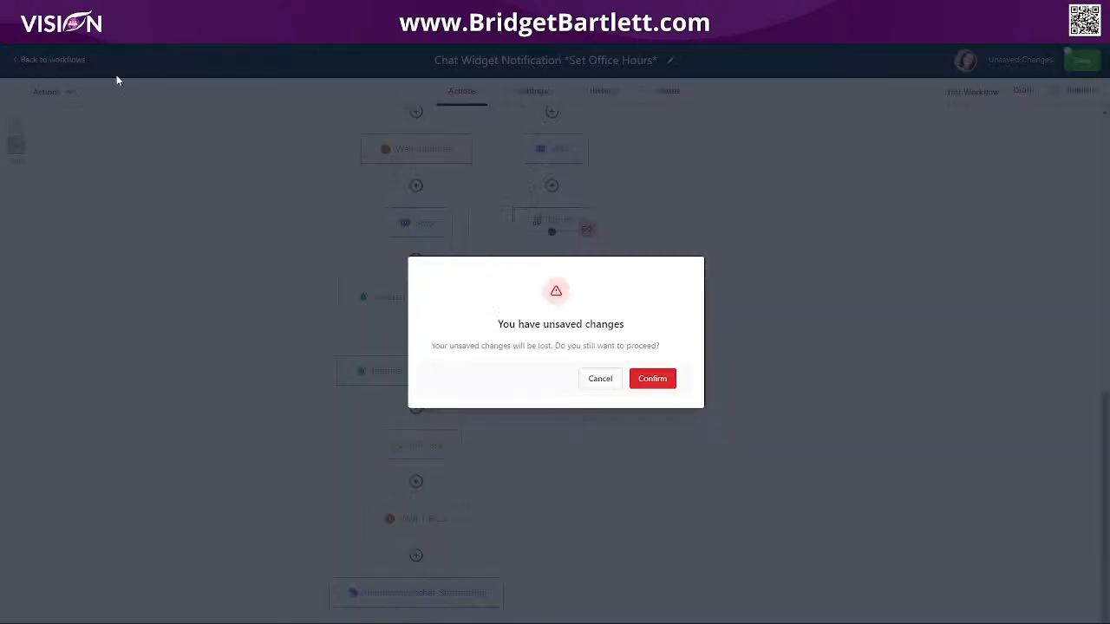
{"action": "left_click", "coordinate": [653, 379]}
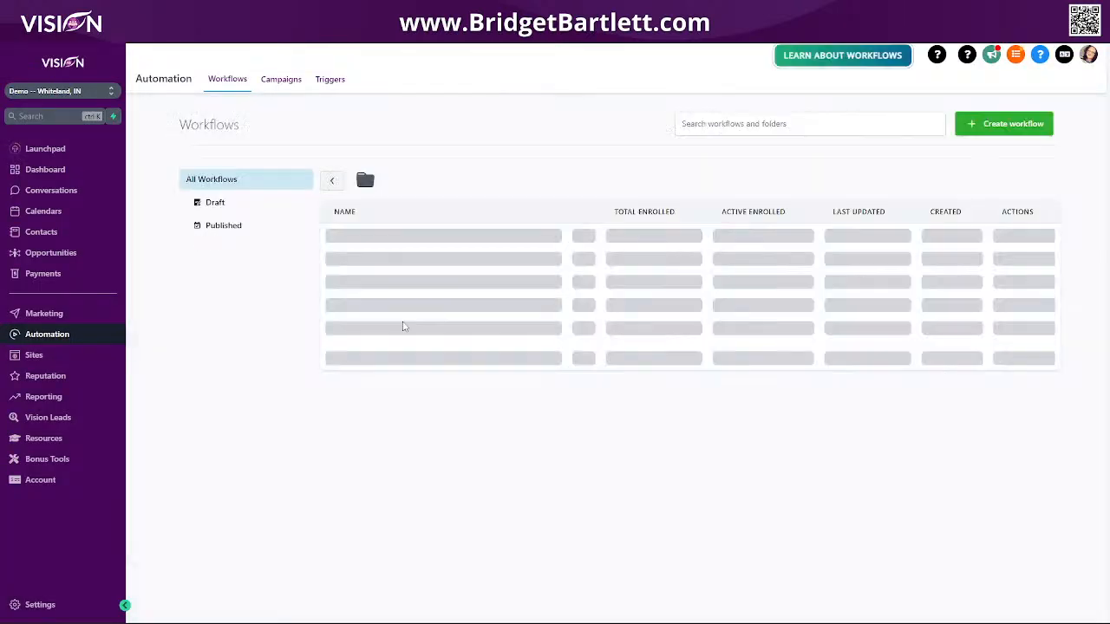
{"action": "left_click", "coordinate": [993, 123]}
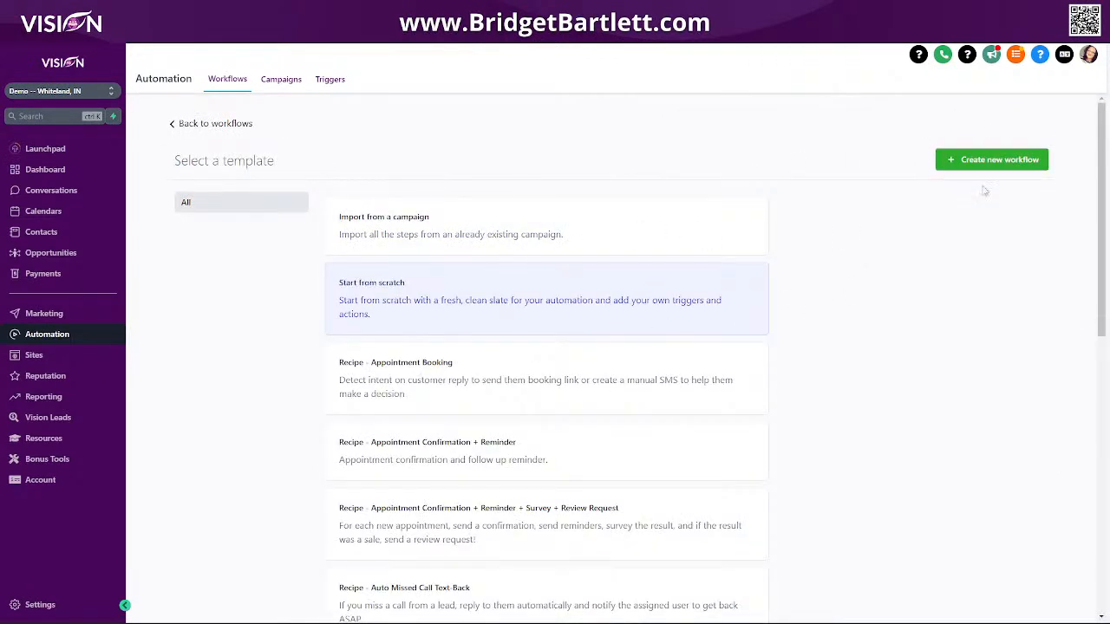
{"action": "left_click", "coordinate": [986, 161]}
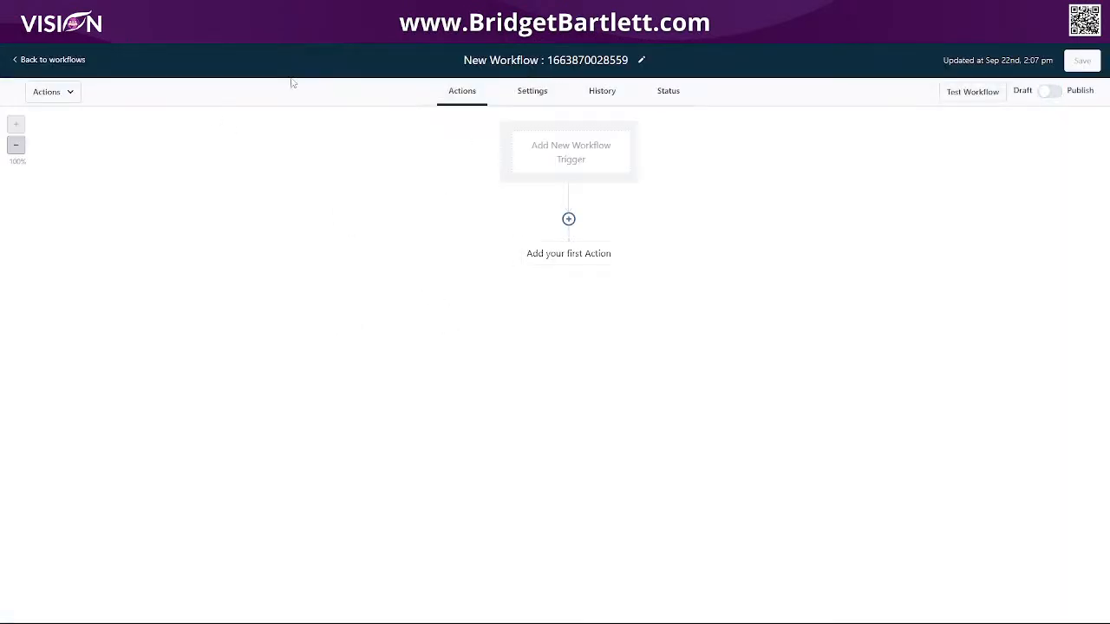
Choose Task Added as the new workflow's trigger.
{"action": "left_click", "coordinate": [553, 154]}
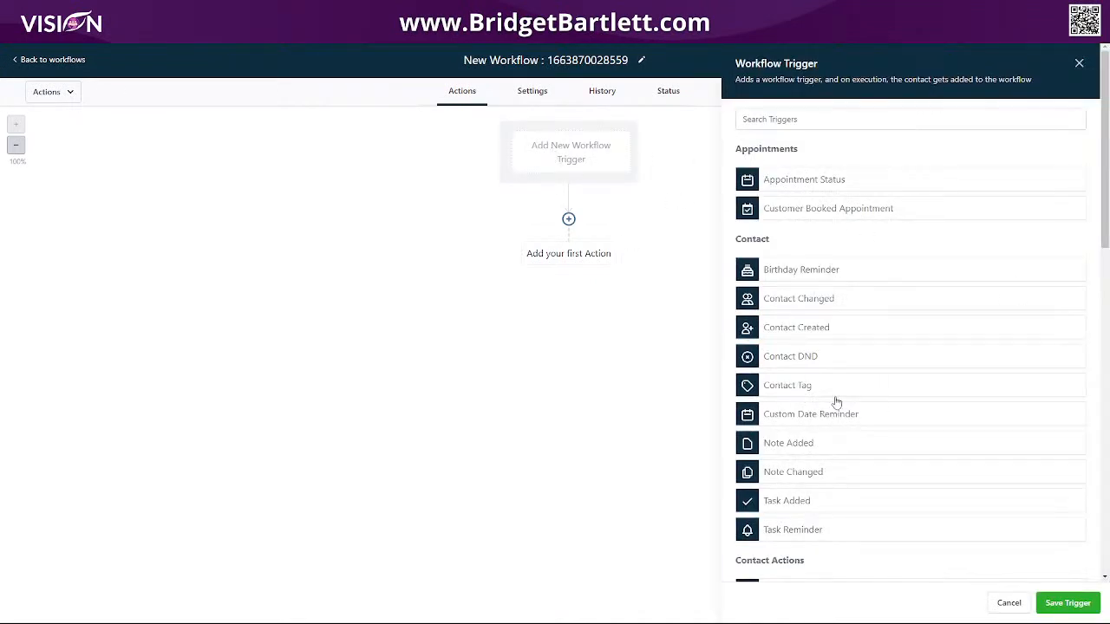
{"action": "scroll", "coordinate": [834, 402], "scroll_direction": "down", "scroll_amount": 1}
{"action": "scroll", "coordinate": [834, 402], "scroll_direction": "down", "scroll_amount": 1}
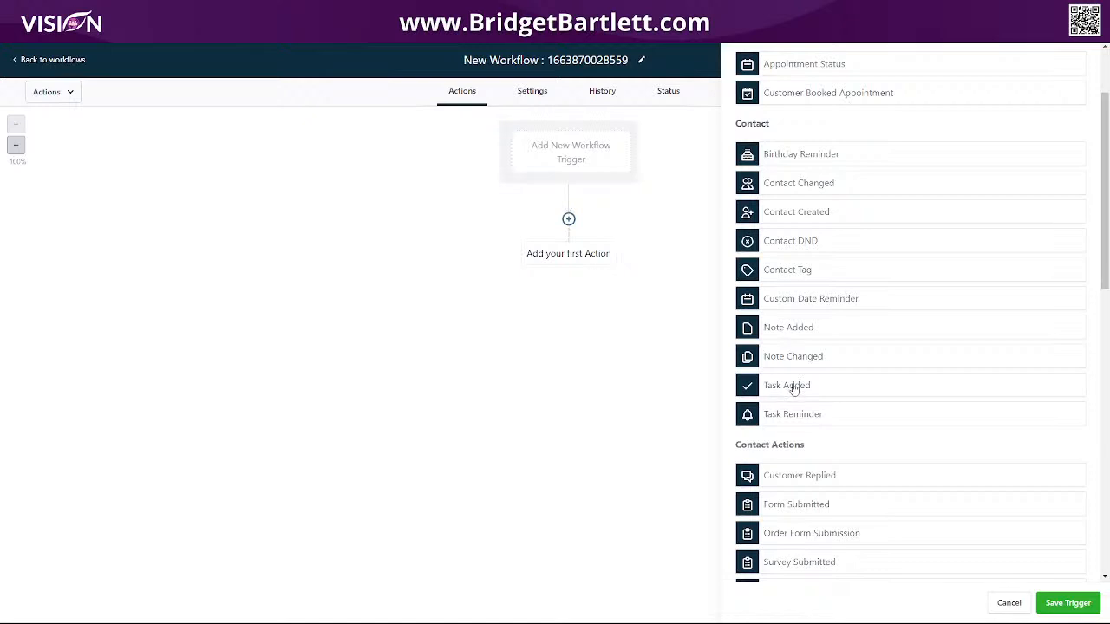
{"action": "left_click", "coordinate": [794, 389]}
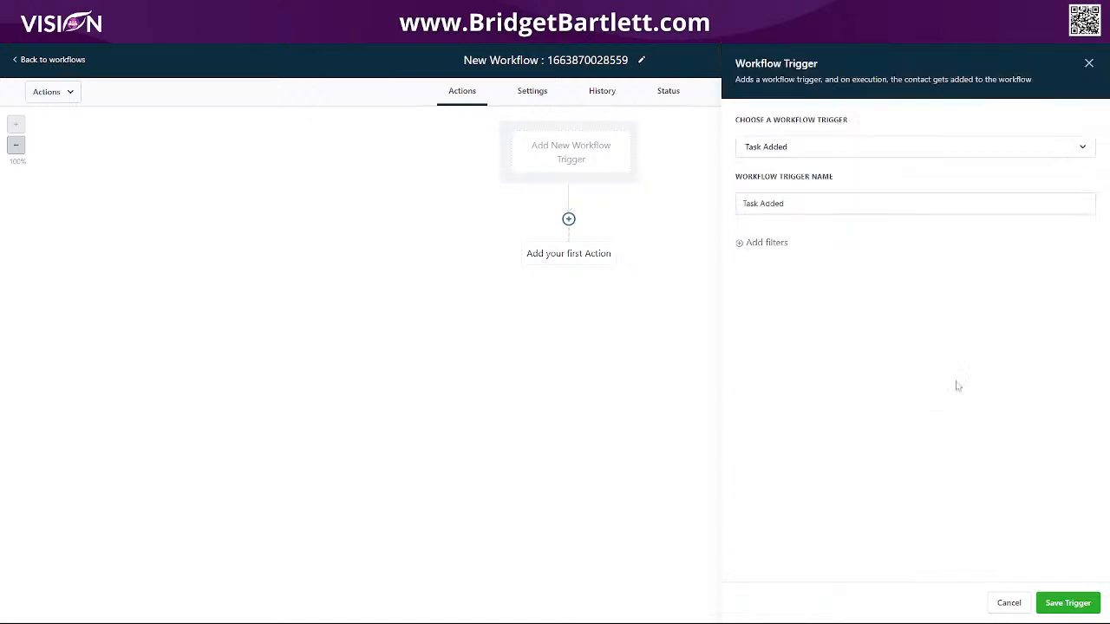
Filter the Task Added trigger by Assigned User set to Support Team and save the trigger.
{"action": "left_click", "coordinate": [768, 246]}
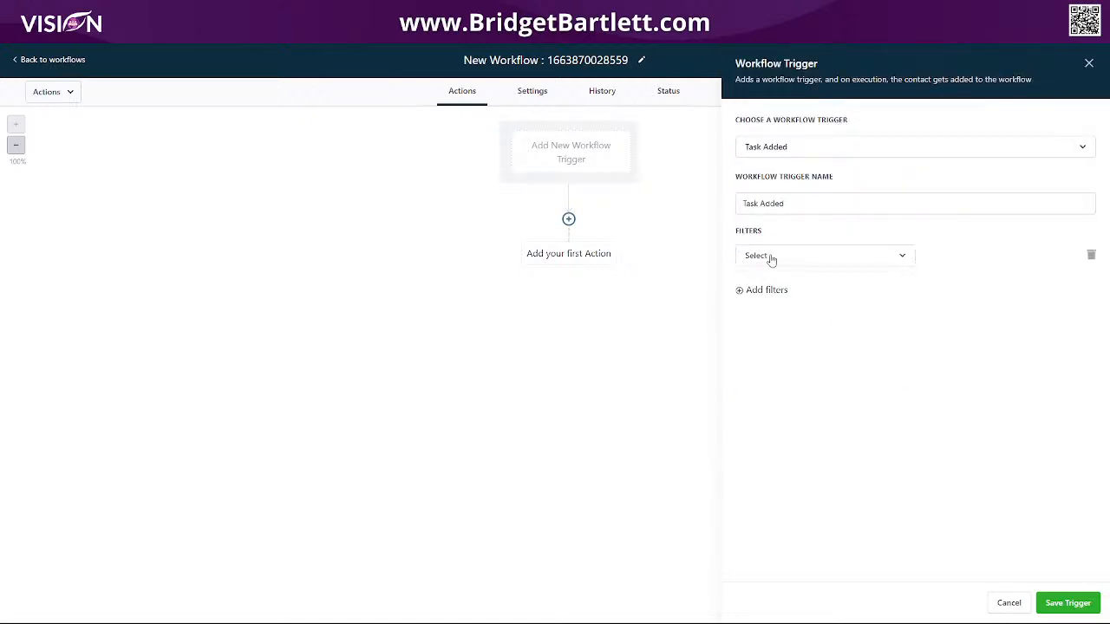
{"action": "left_click", "coordinate": [771, 259]}
{"action": "left_click", "coordinate": [787, 335]}
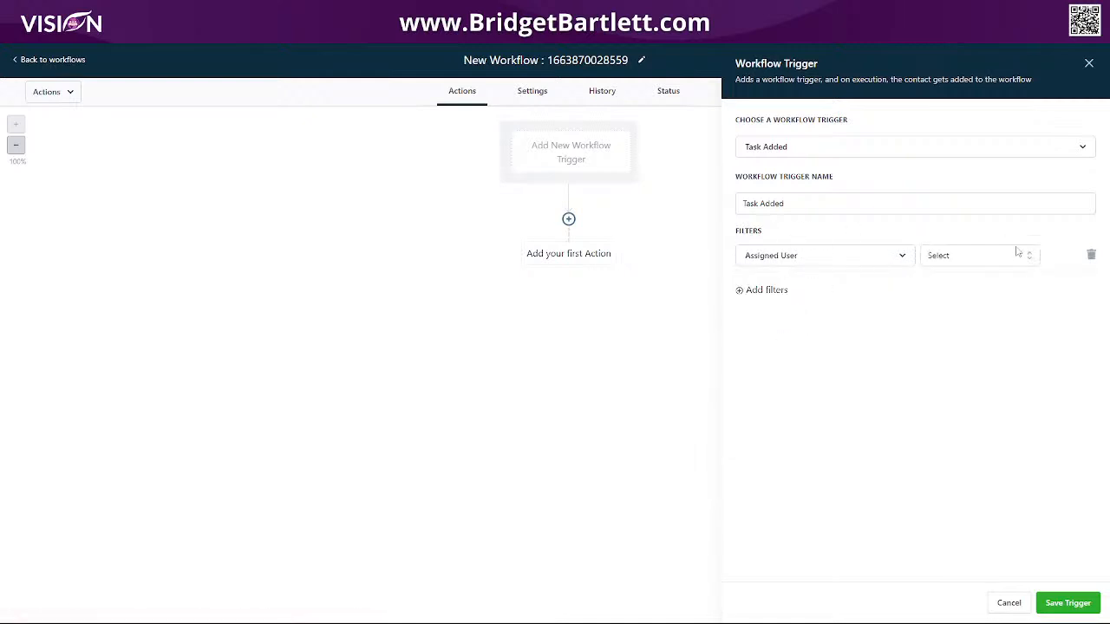
{"action": "left_click", "coordinate": [971, 255]}
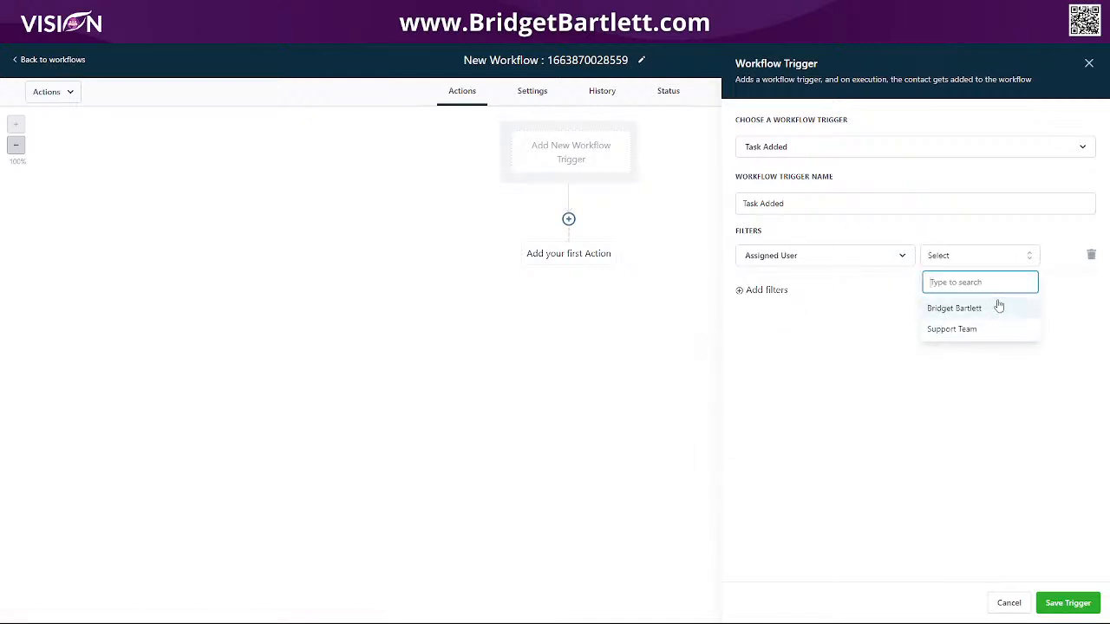
{"action": "left_click", "coordinate": [951, 330]}
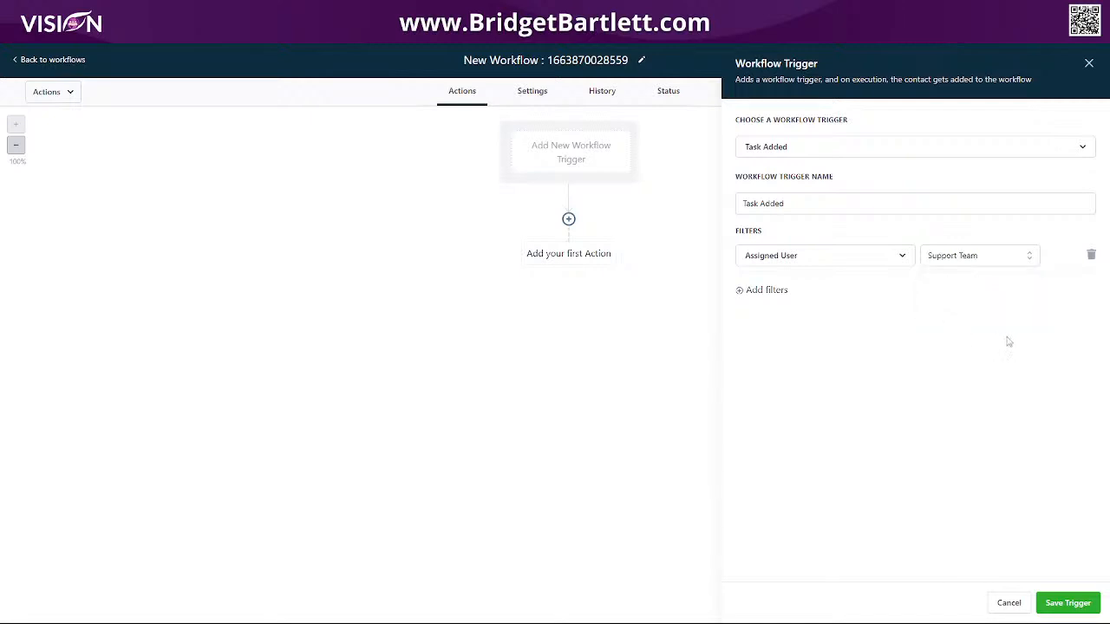
{"action": "left_click", "coordinate": [1068, 603]}
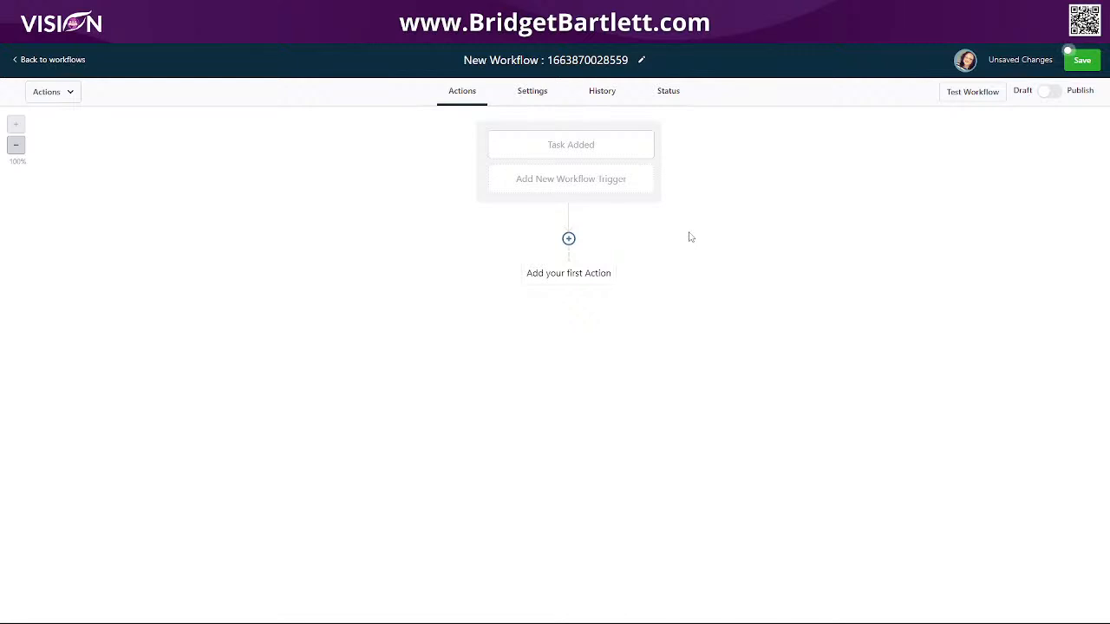
Insert a Send Internal Notification action as the workflow's first action.
{"action": "left_click", "coordinate": [569, 240]}
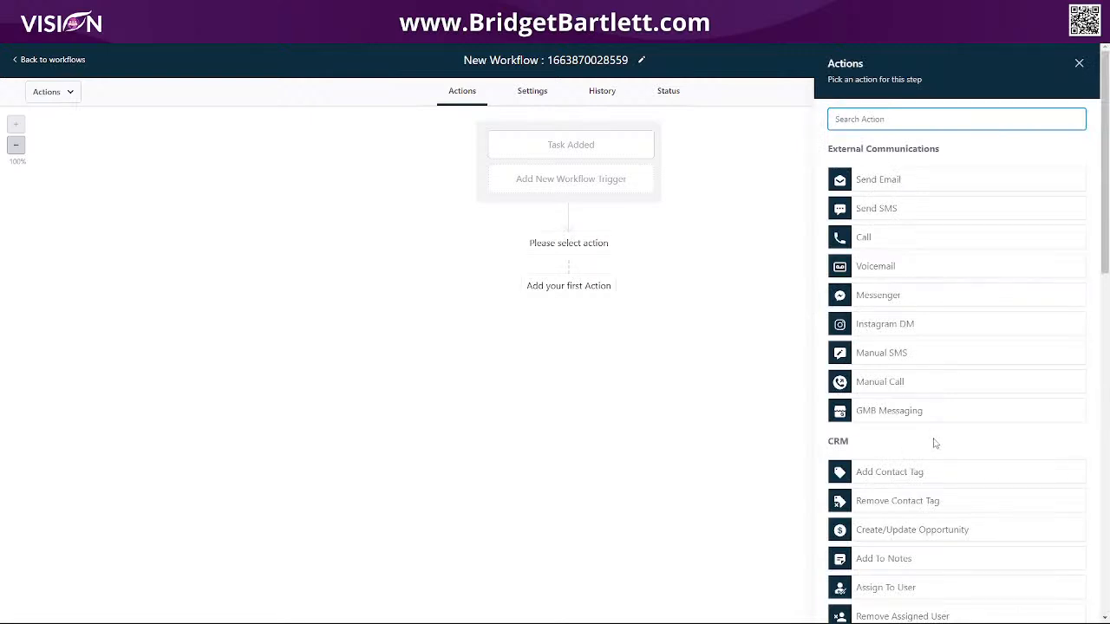
{"action": "scroll", "coordinate": [935, 443], "scroll_direction": "down", "scroll_amount": 2}
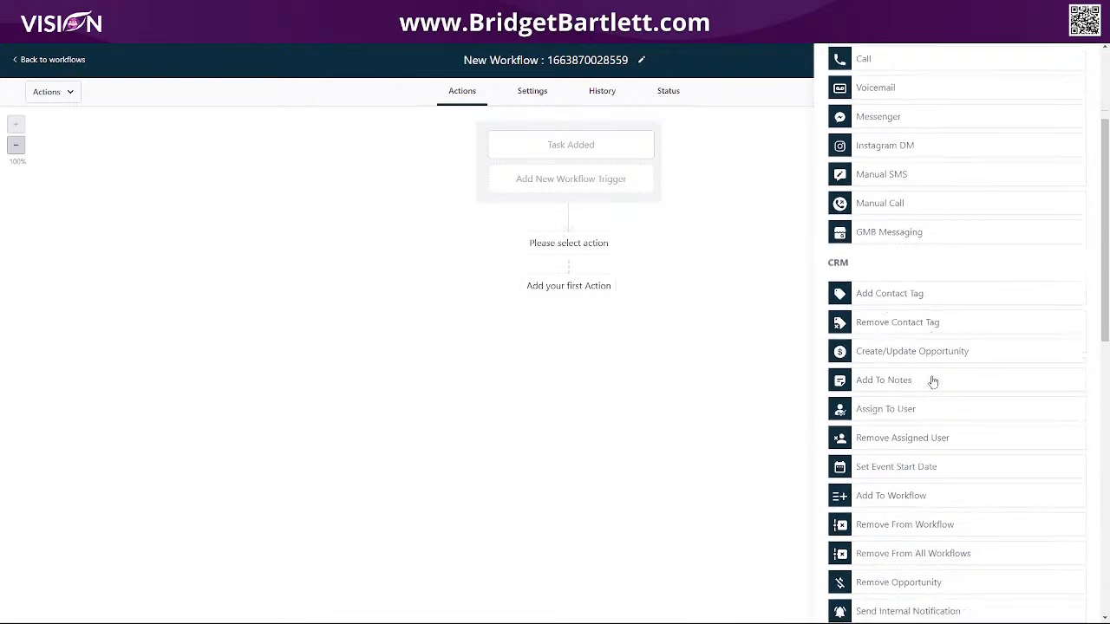
{"action": "scroll", "coordinate": [932, 382], "scroll_direction": "down", "scroll_amount": 3}
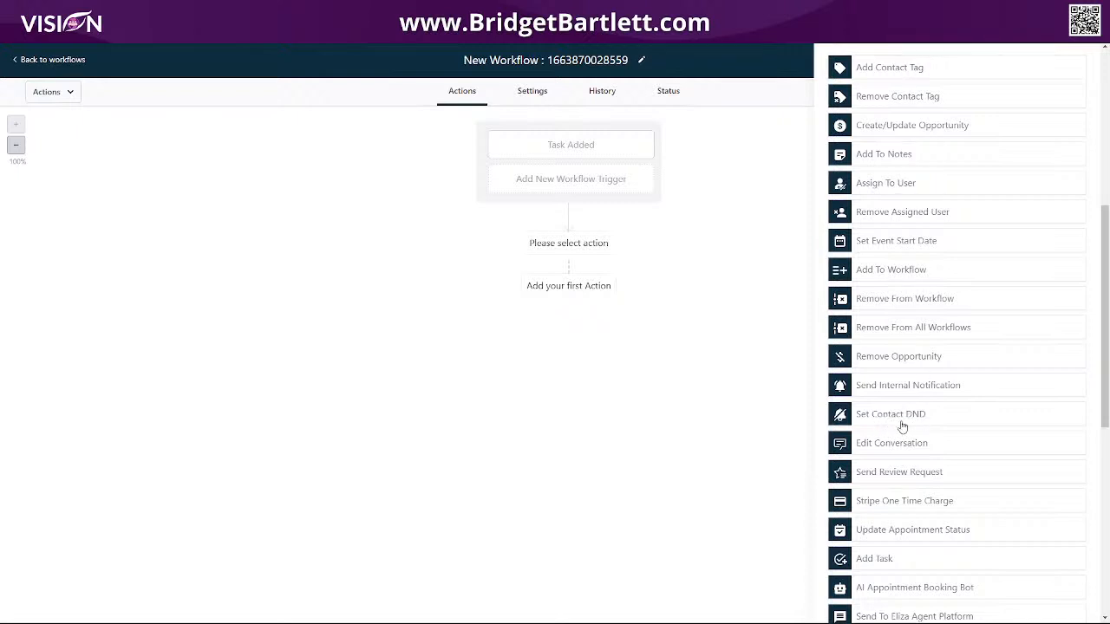
{"action": "scroll", "coordinate": [902, 425], "scroll_direction": "down", "scroll_amount": 3}
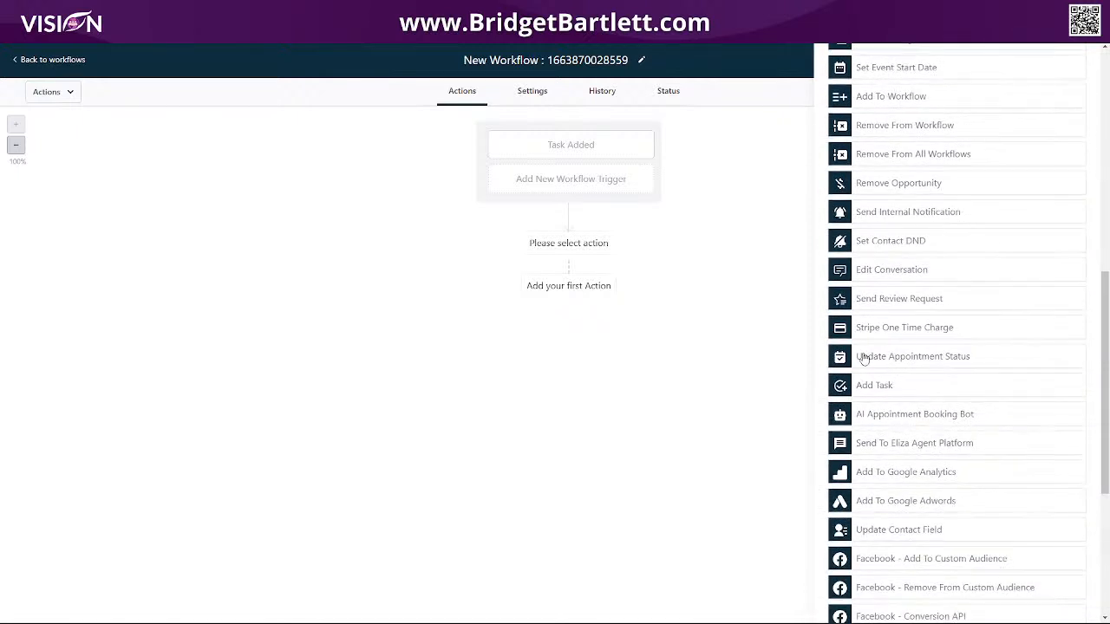
{"action": "left_click", "coordinate": [871, 212]}
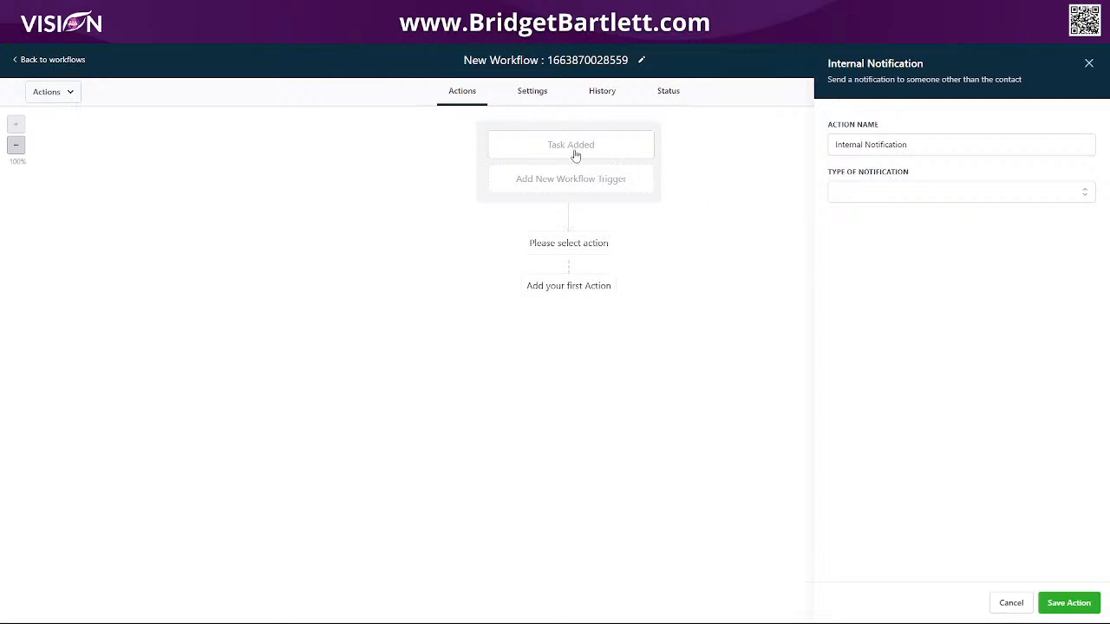
Check the recent activities list from the contact's page and set the internal notification's type to Email.
{"action": "left_click", "coordinate": [872, 197]}
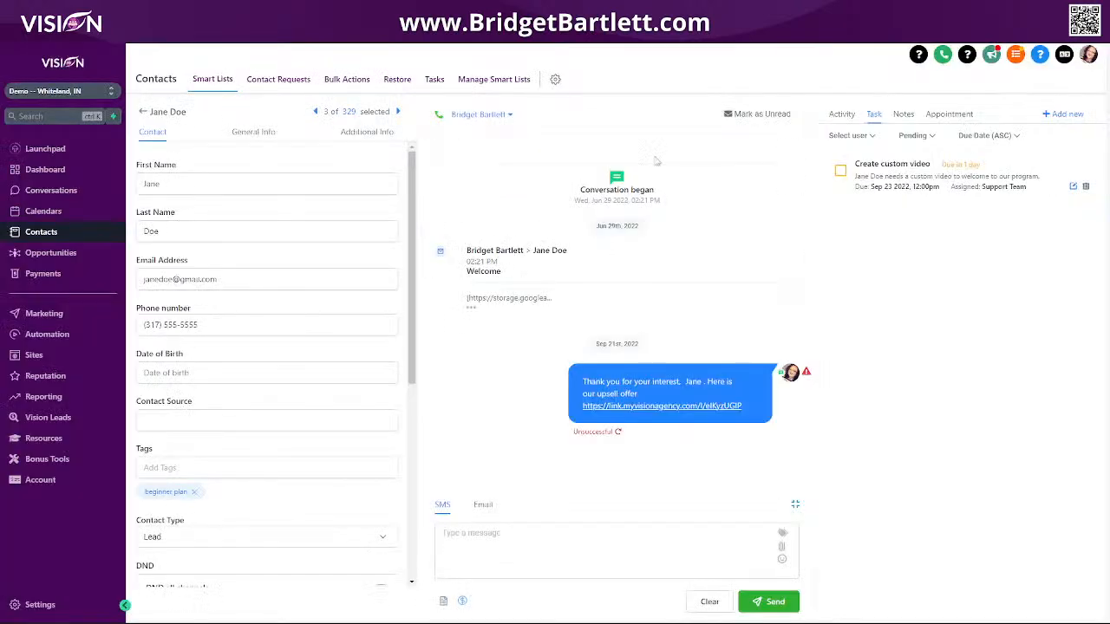
{"action": "left_click", "coordinate": [1017, 56]}
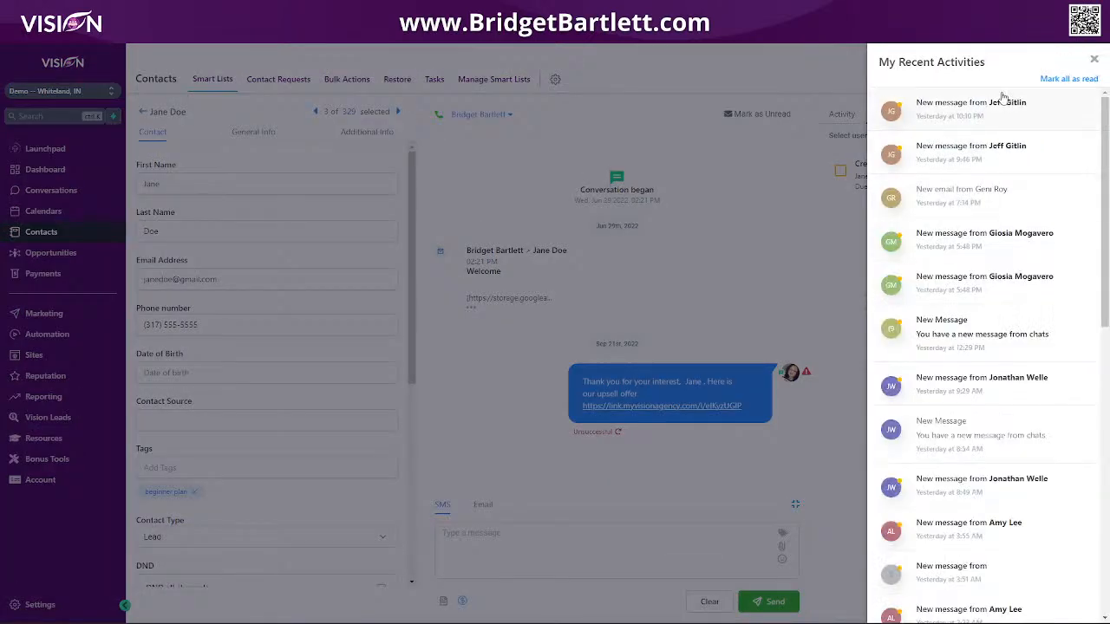
{"action": "left_click", "coordinate": [1094, 59]}
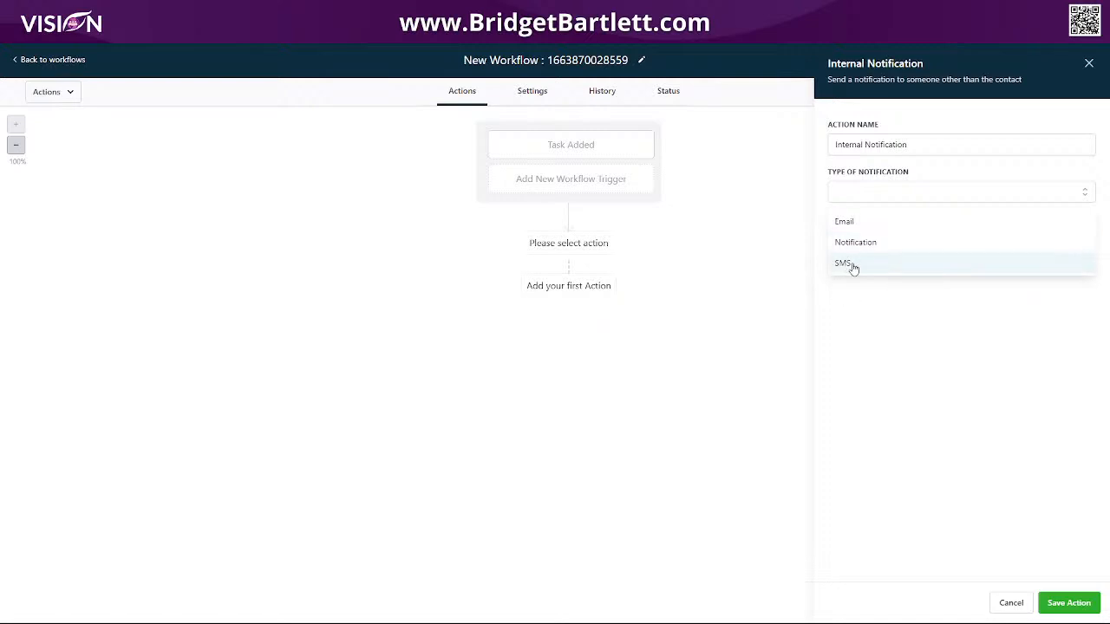
{"action": "left_click", "coordinate": [855, 222]}
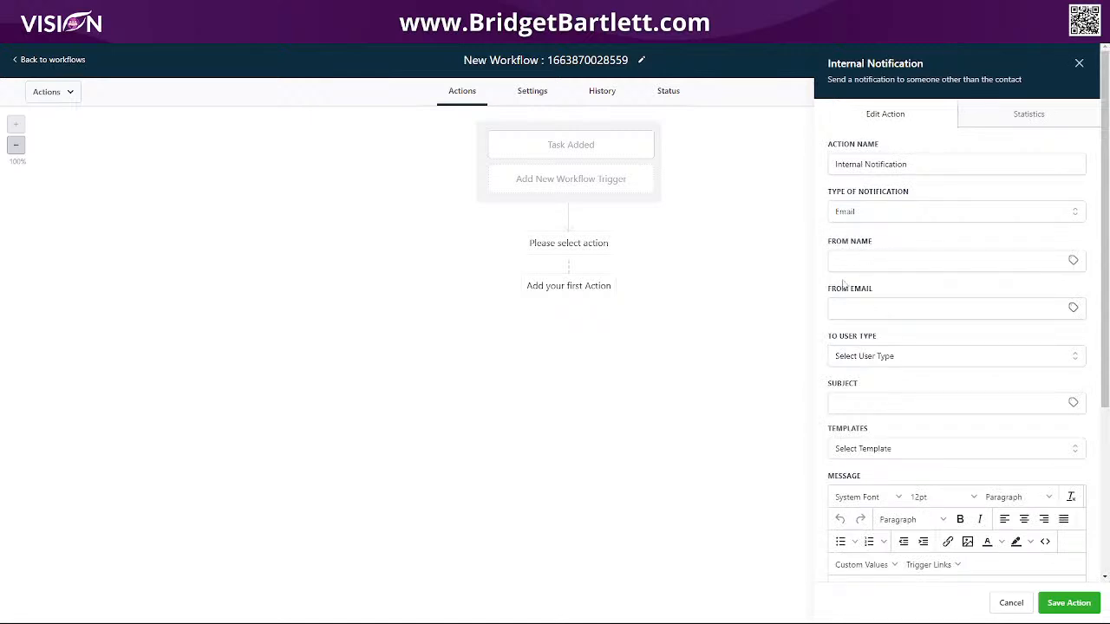
Set the notification email's recipient type to Particular User and pick Support Team as the user.
{"action": "left_click", "coordinate": [866, 357]}
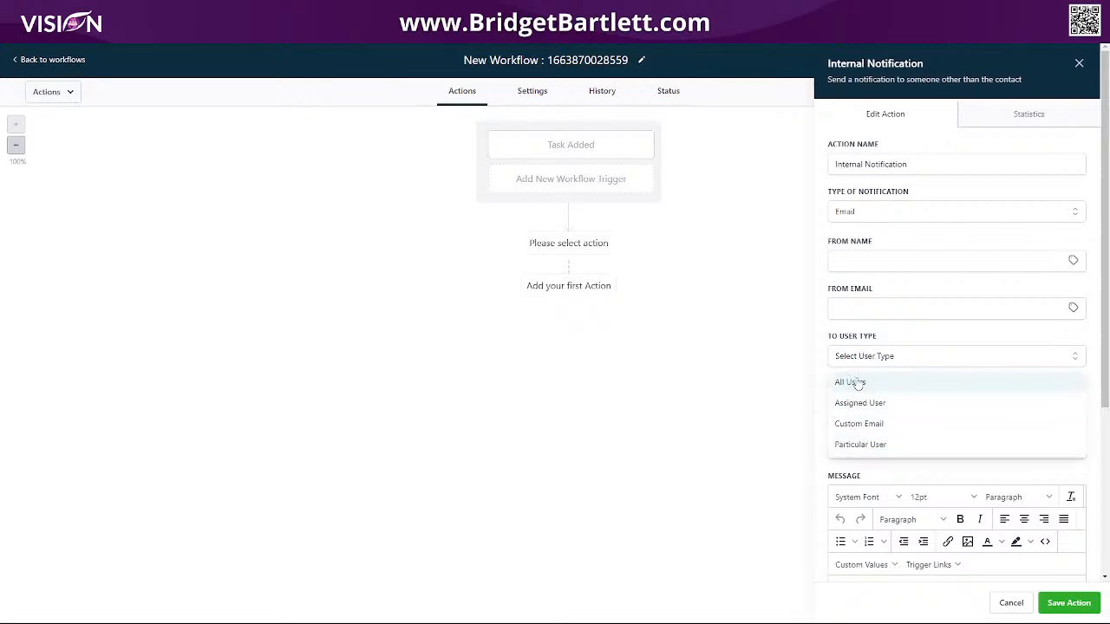
{"action": "left_click", "coordinate": [871, 405]}
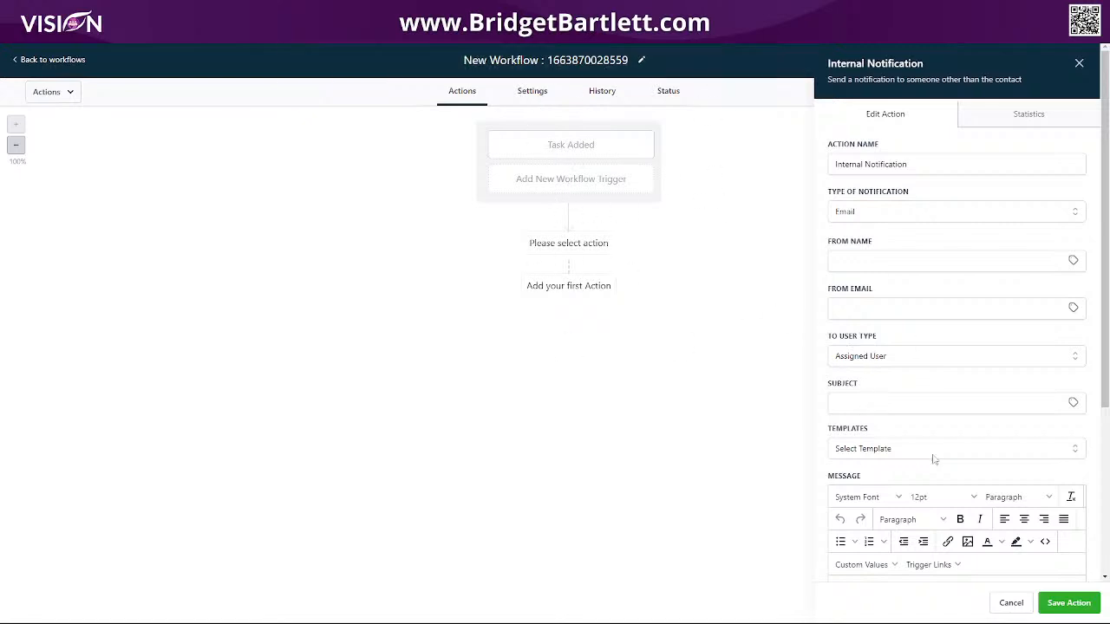
{"action": "scroll", "coordinate": [941, 454], "scroll_direction": "down", "scroll_amount": 2}
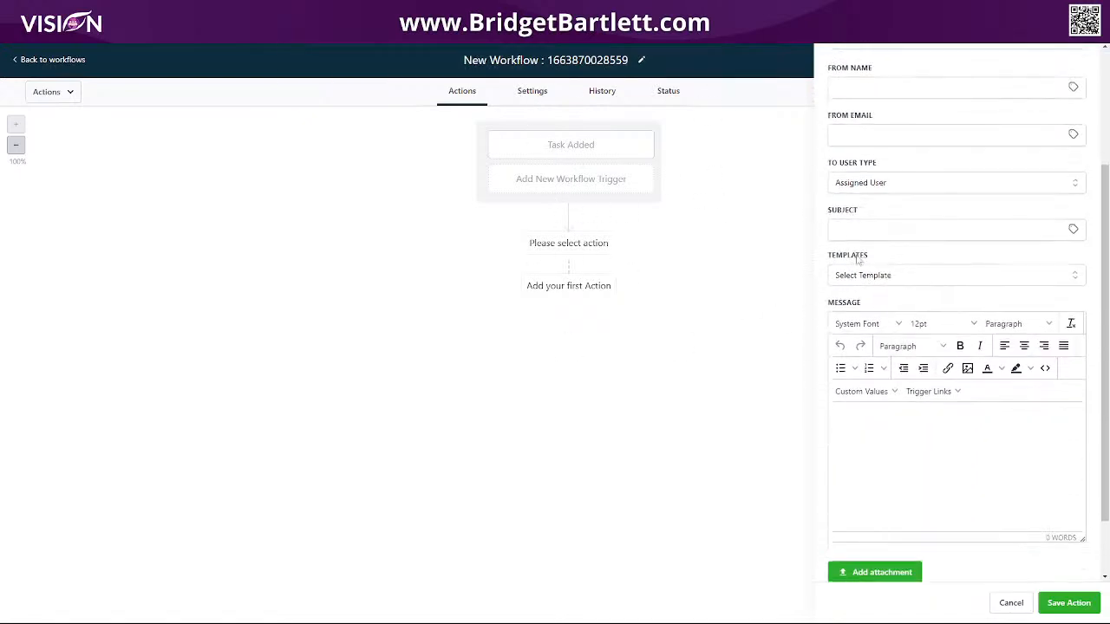
{"action": "left_click", "coordinate": [859, 187]}
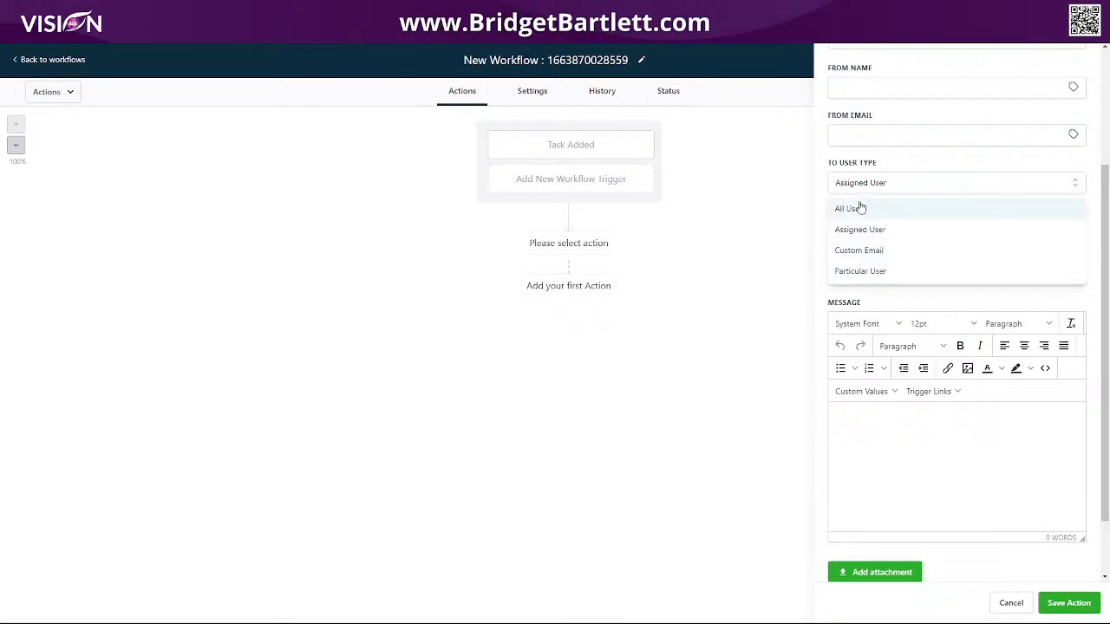
{"action": "left_click", "coordinate": [859, 270]}
{"action": "left_click", "coordinate": [870, 231]}
{"action": "left_click", "coordinate": [862, 302]}
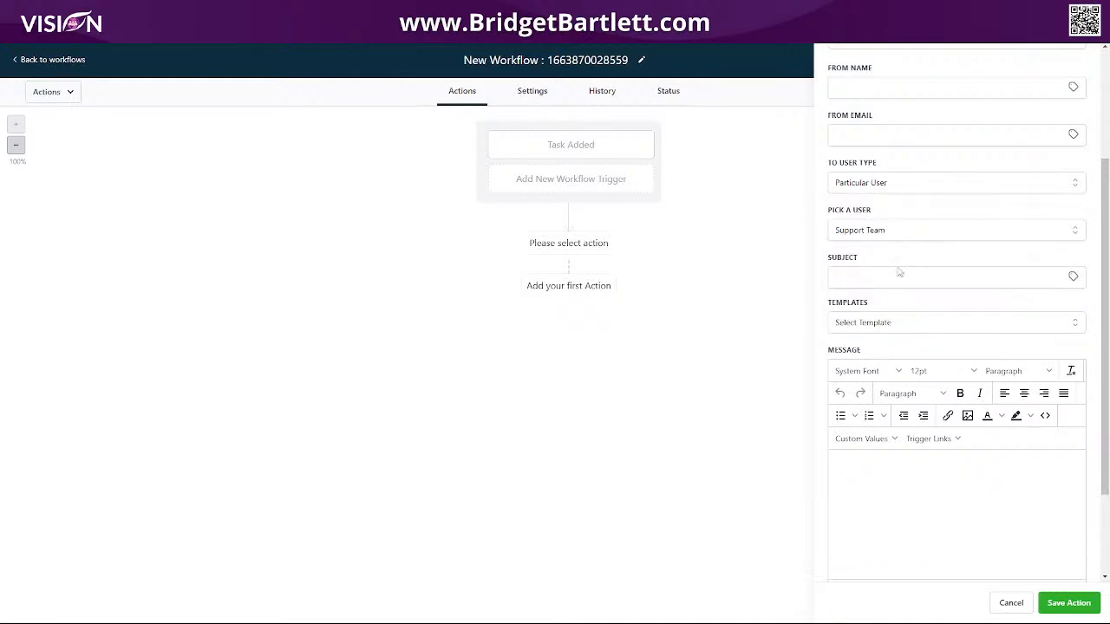
{"action": "scroll", "coordinate": [896, 268], "scroll_direction": "down", "scroll_amount": 3}
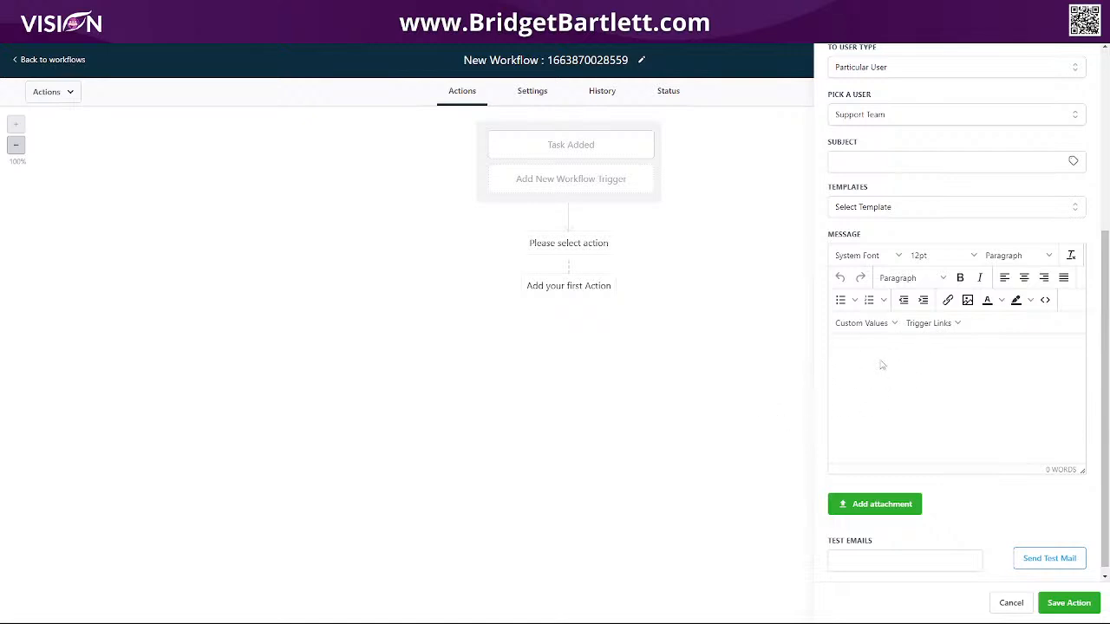
Write the notification message "Hey please make a custom video for" followed by the contact's Full Name custom value.
{"action": "type", "text": "Hey"}
{"action": "type", "text": "please make a custom video for"}
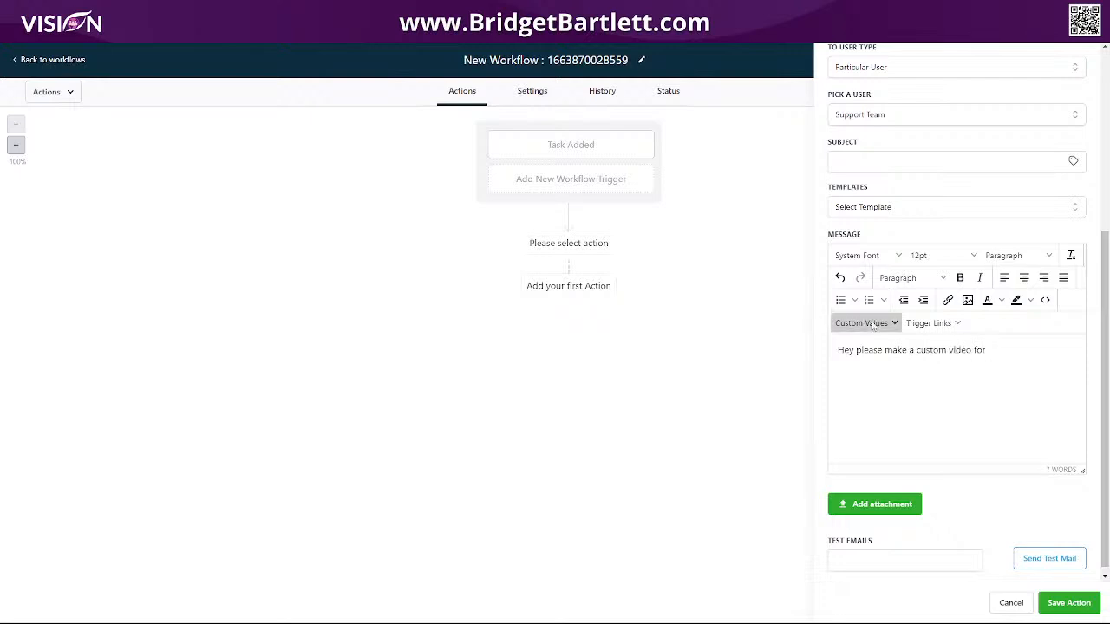
{"action": "left_click", "coordinate": [861, 323]}
{"action": "mouse_move", "coordinate": [880, 351]}
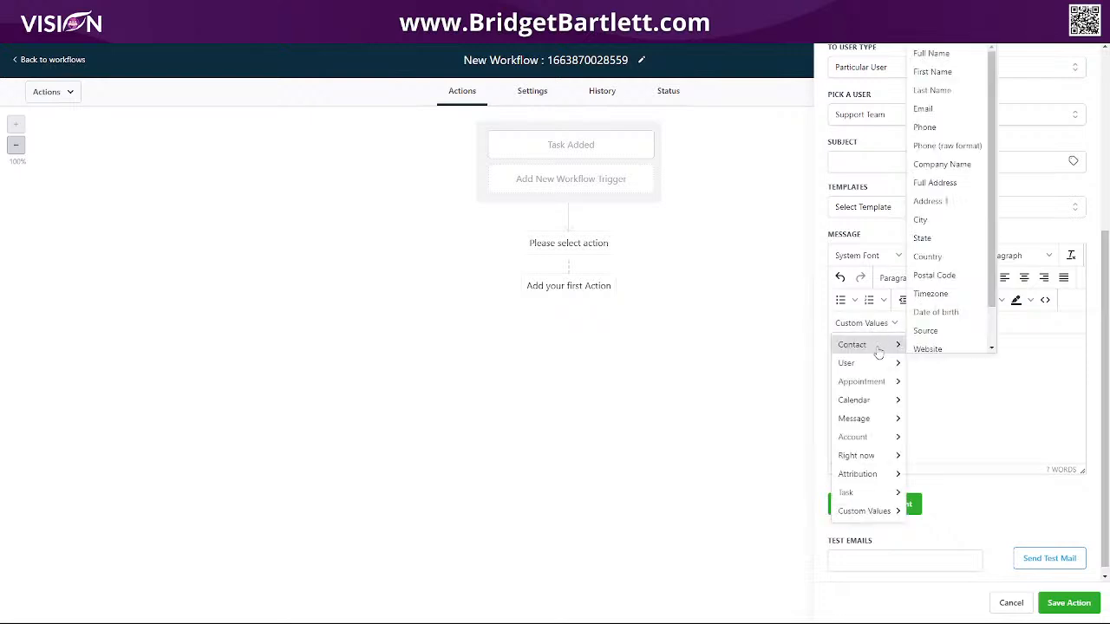
{"action": "left_click", "coordinate": [936, 53]}
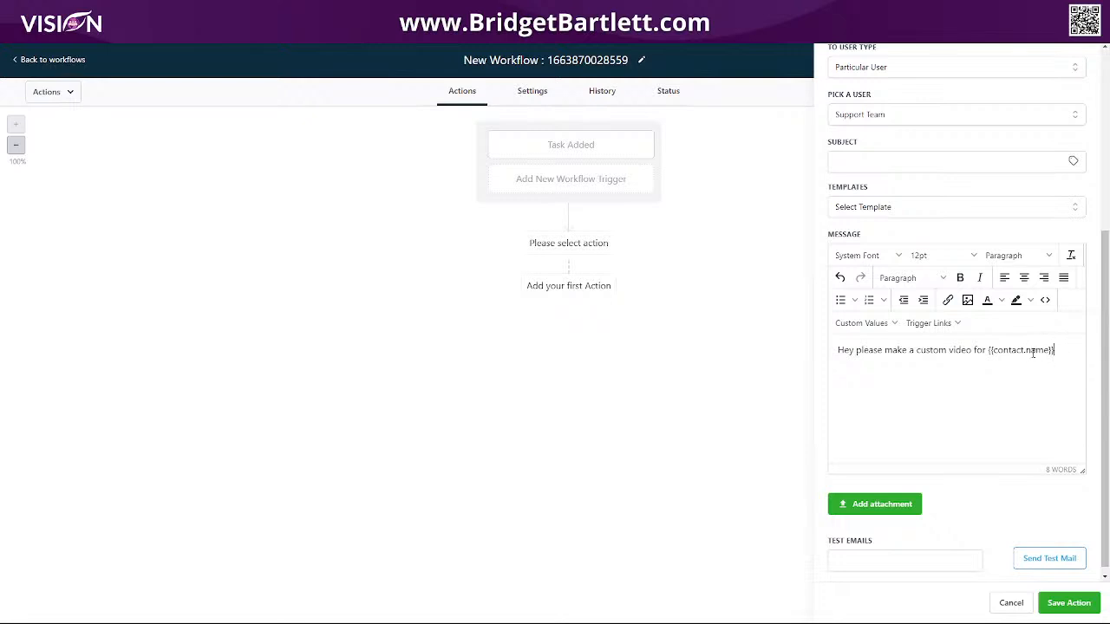
{"action": "scroll", "coordinate": [1004, 413], "scroll_direction": "up", "scroll_amount": 5}
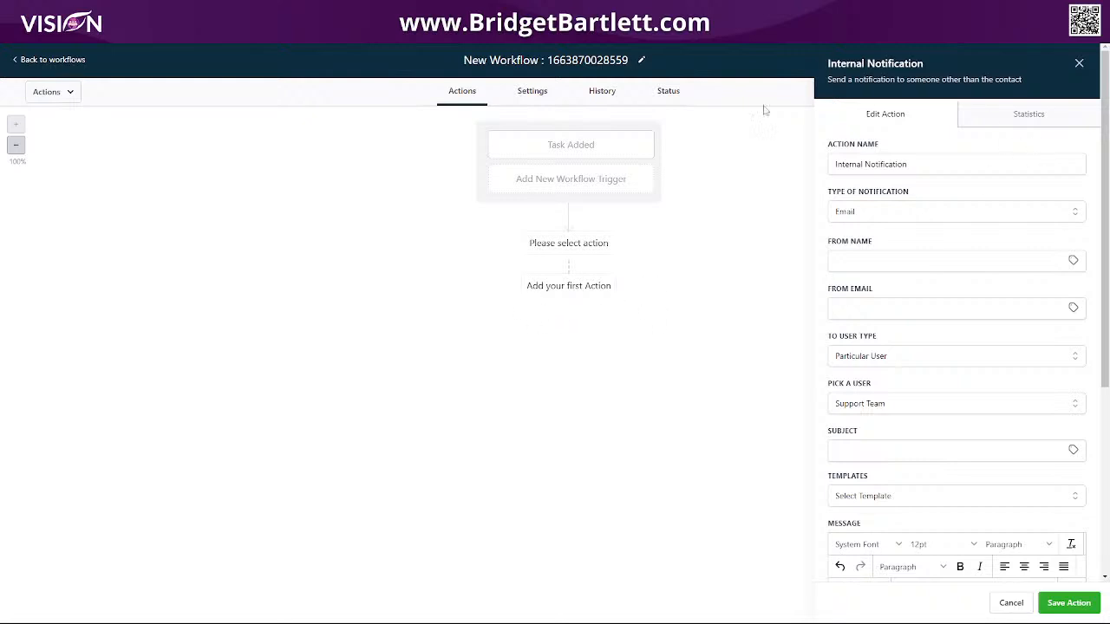
Leave the workflow editor, discarding the unsaved changes, and open the Tasks section of the dashboard.
{"action": "left_click", "coordinate": [82, 64]}
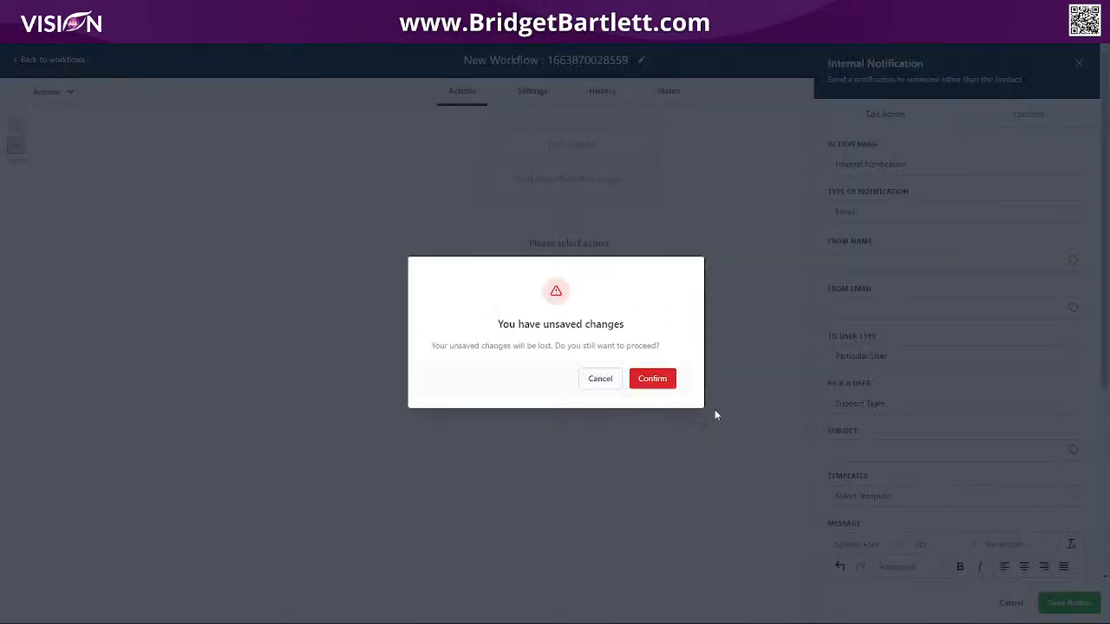
{"action": "left_click", "coordinate": [652, 381]}
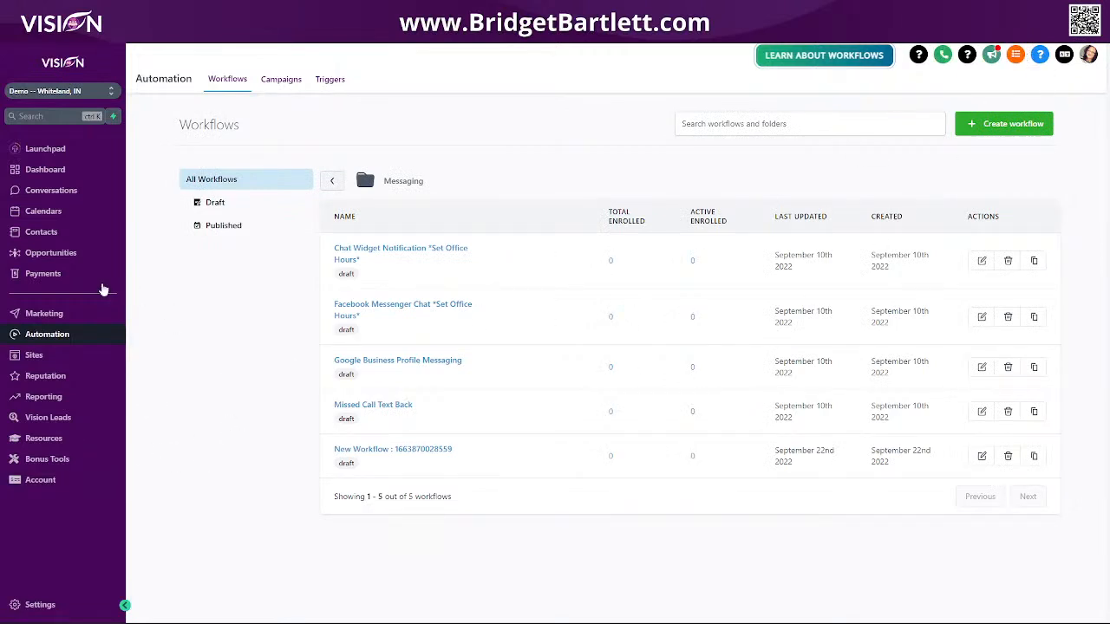
{"action": "left_click", "coordinate": [35, 172]}
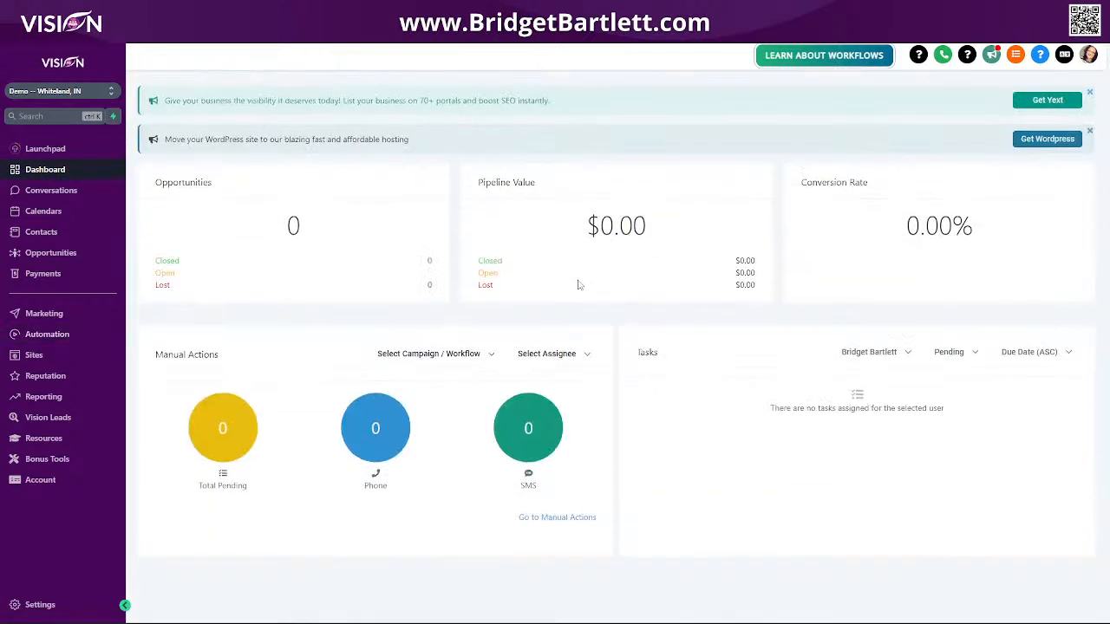
{"action": "scroll", "coordinate": [786, 391], "scroll_direction": "down", "scroll_amount": 3}
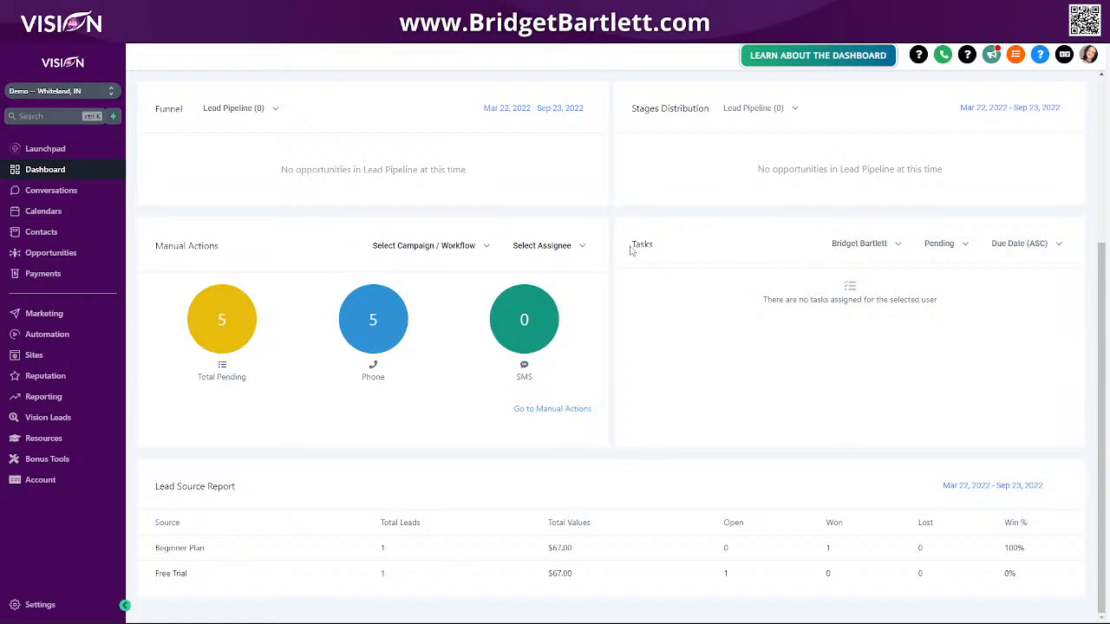
Show the pending tasks of all users in the dashboard's Tasks section.
{"action": "left_click", "coordinate": [878, 246]}
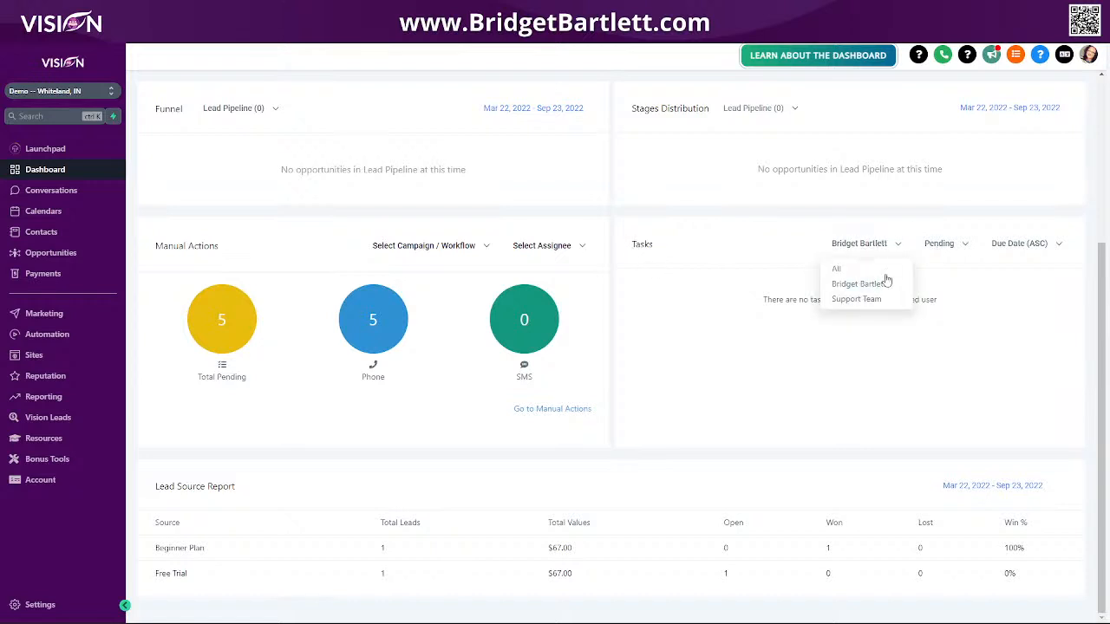
{"action": "left_click", "coordinate": [838, 269]}
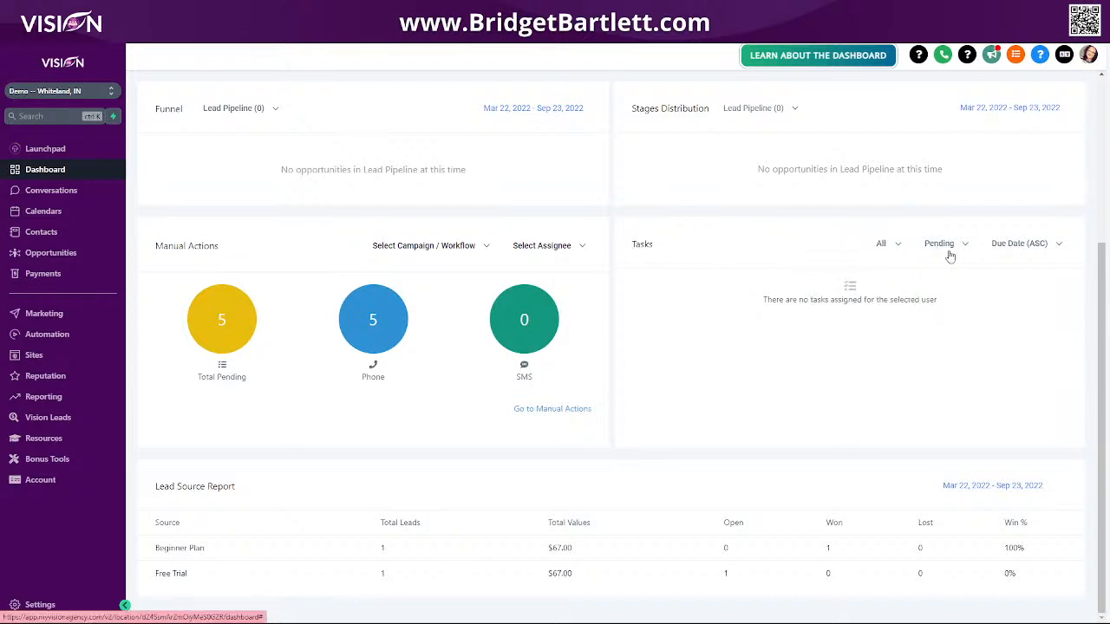
{"action": "left_click", "coordinate": [888, 248]}
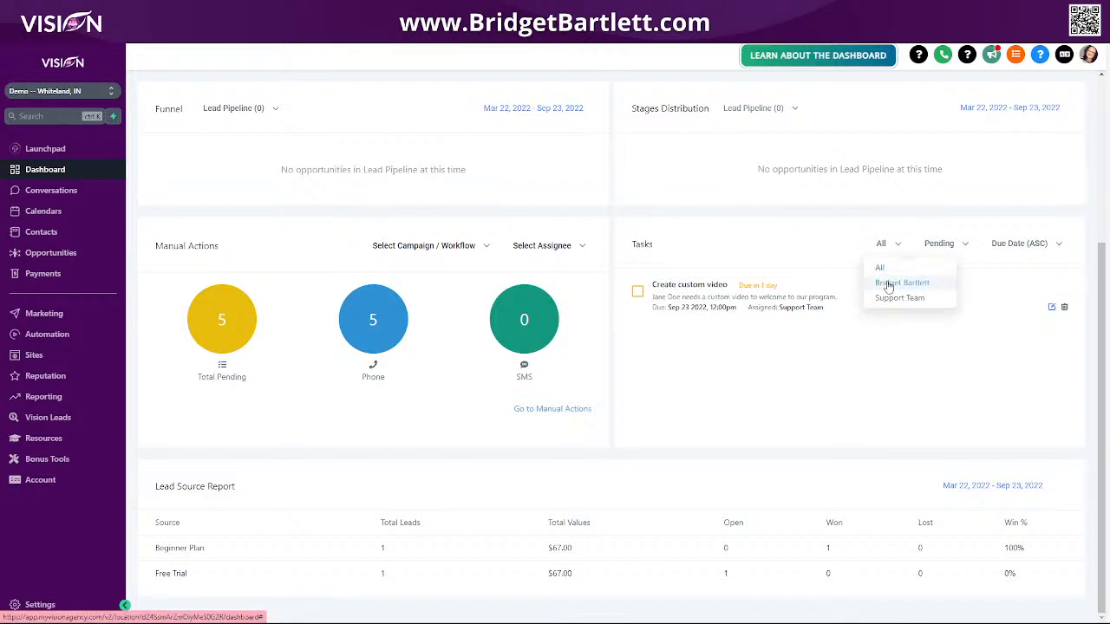
{"action": "left_click", "coordinate": [880, 268]}
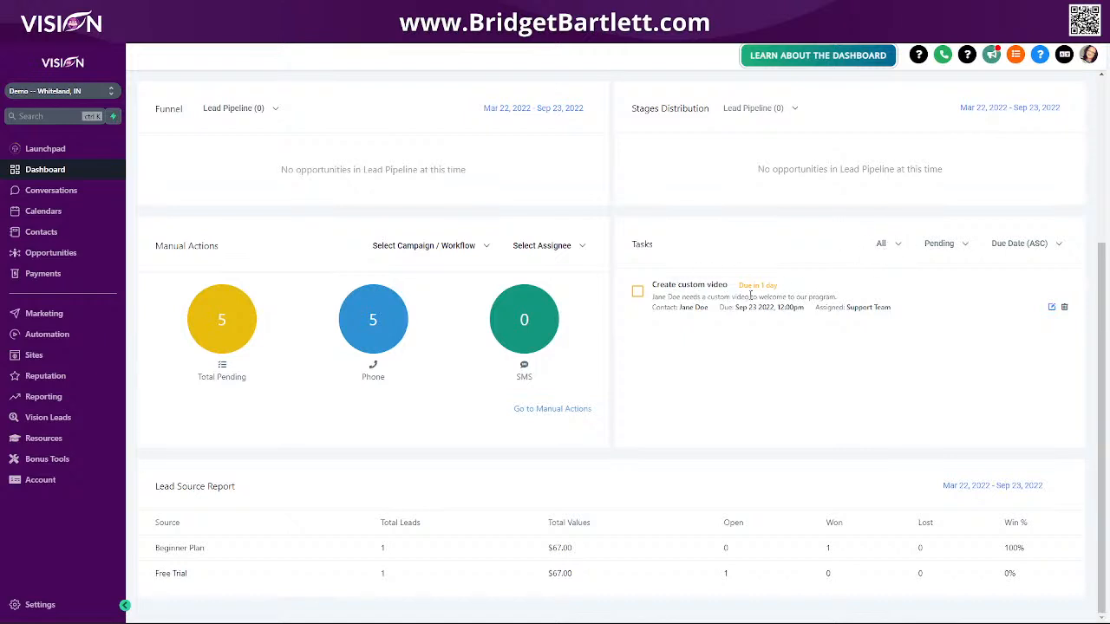
Filter the dashboard tasks by the account owner and by Support Team, and check the status and due-date sorting options.
{"action": "left_click", "coordinate": [896, 247]}
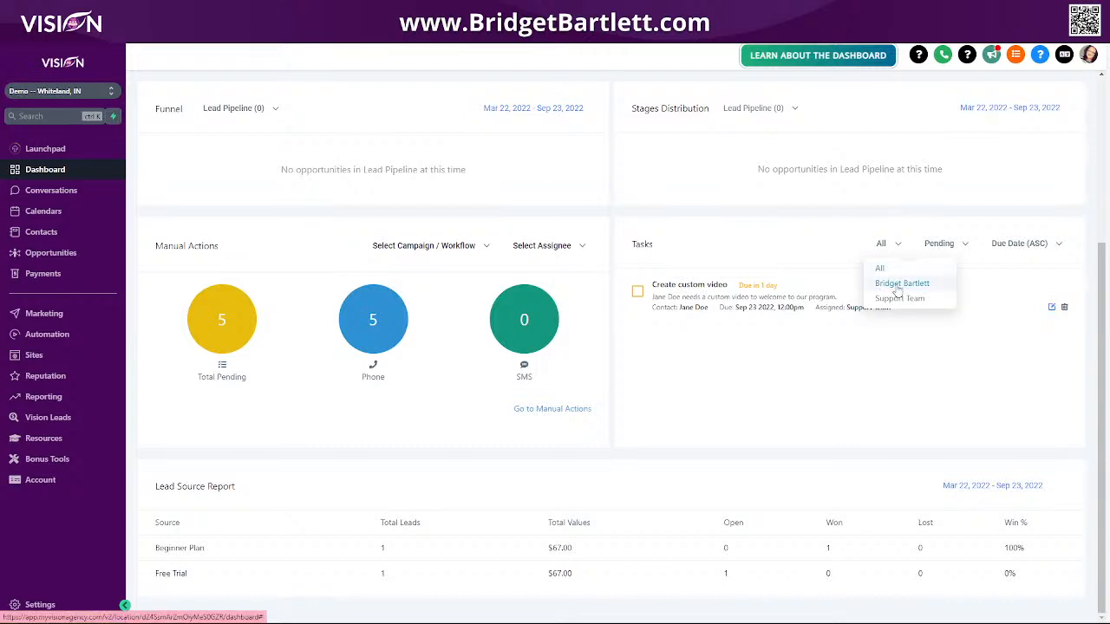
{"action": "left_click", "coordinate": [899, 287]}
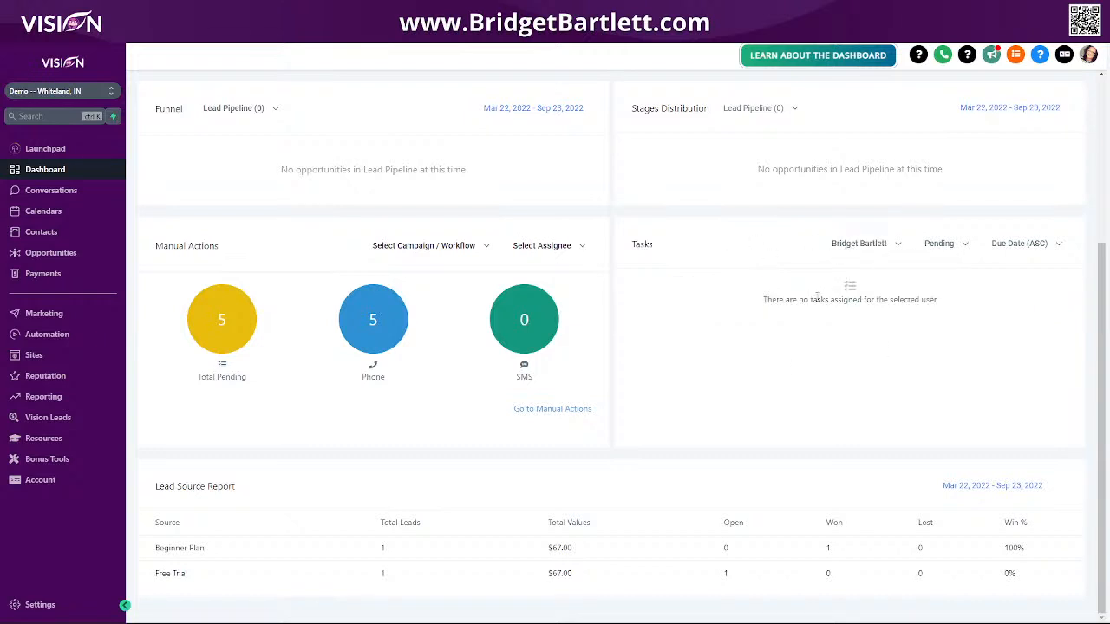
{"action": "left_click", "coordinate": [877, 250]}
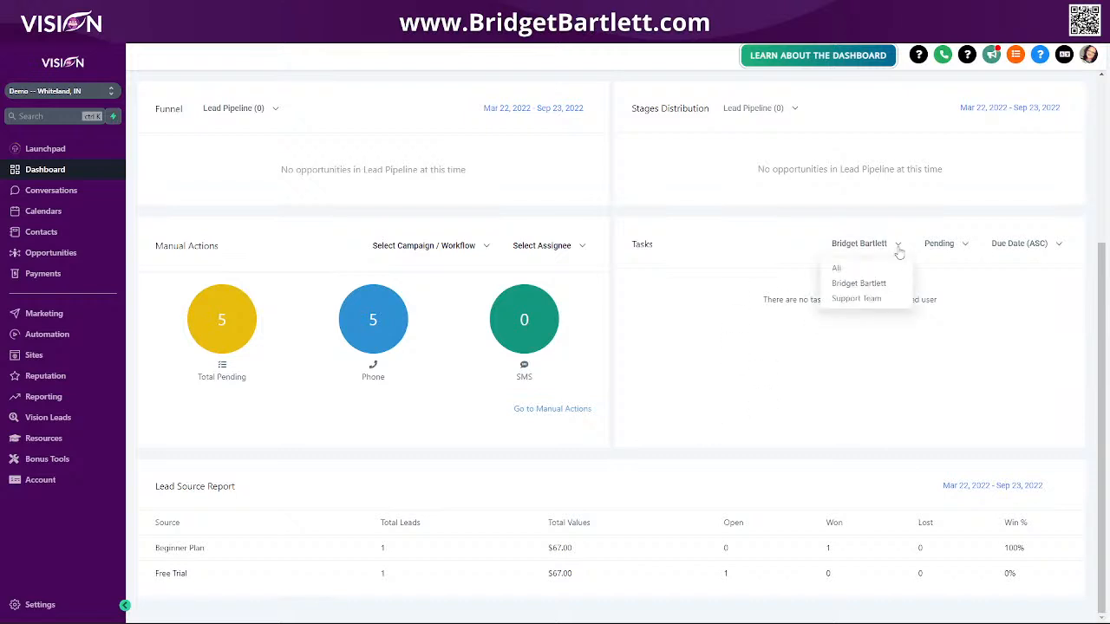
{"action": "left_click", "coordinate": [842, 300]}
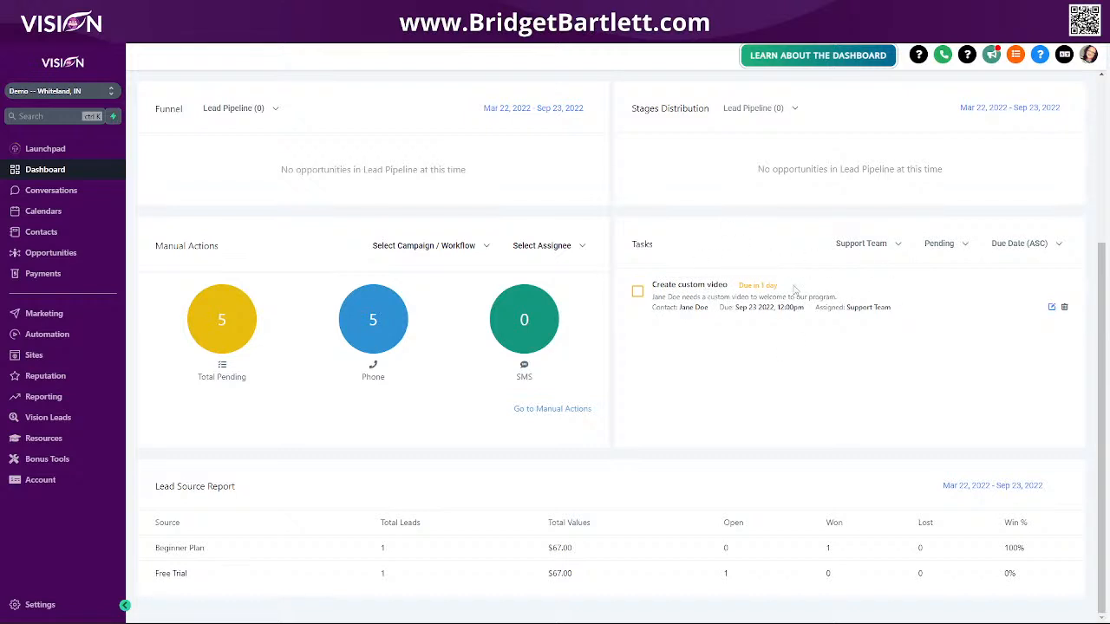
{"action": "left_click", "coordinate": [941, 247]}
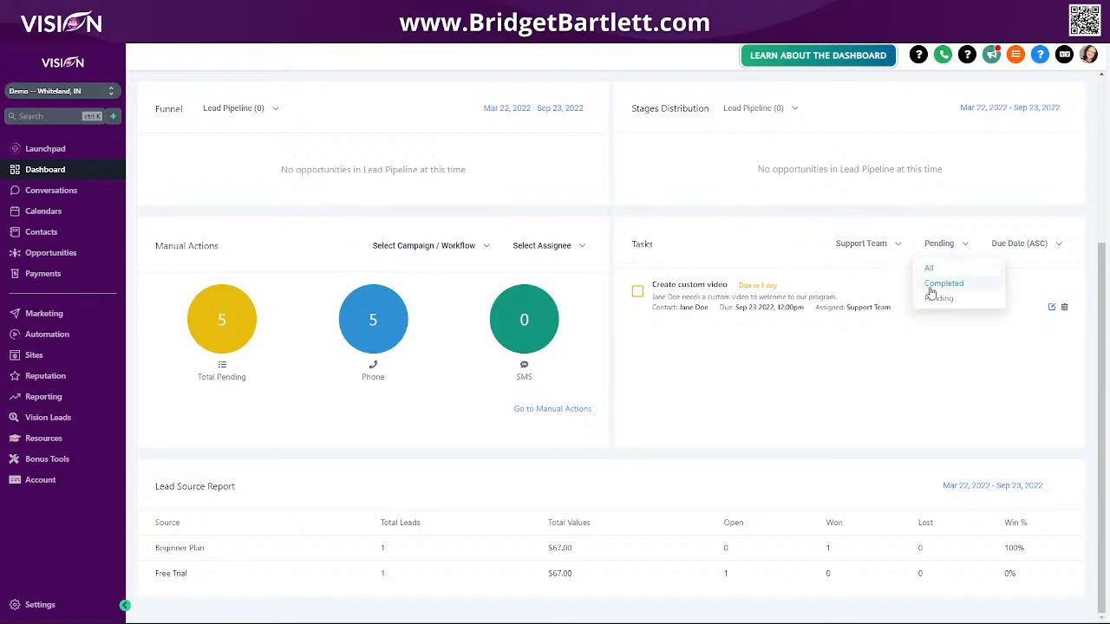
{"action": "left_click", "coordinate": [1028, 247]}
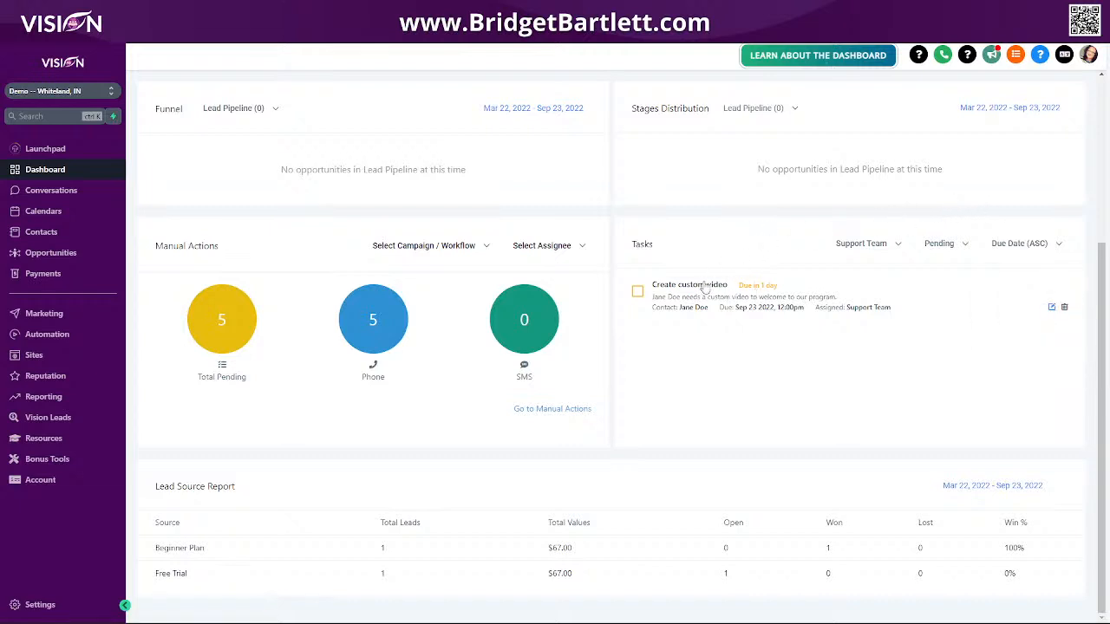
Try to edit the Create custom video task from the dashboard, and filter the tasks by Support Team again.
{"action": "left_click", "coordinate": [1052, 307]}
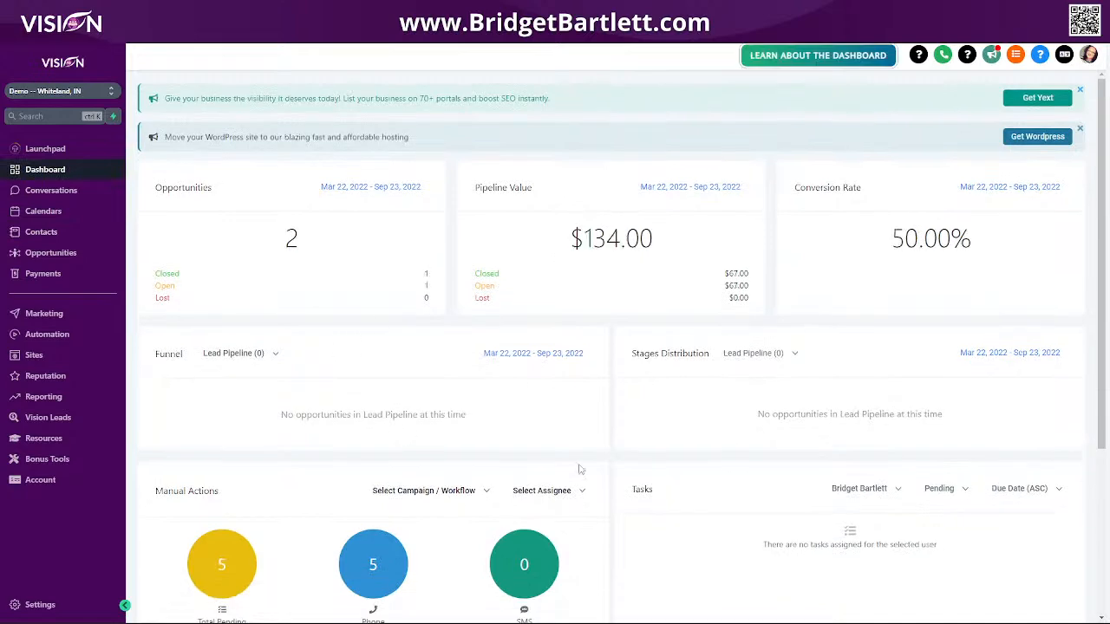
{"action": "scroll", "coordinate": [549, 488], "scroll_direction": "down", "scroll_amount": 3}
{"action": "left_click", "coordinate": [858, 244]}
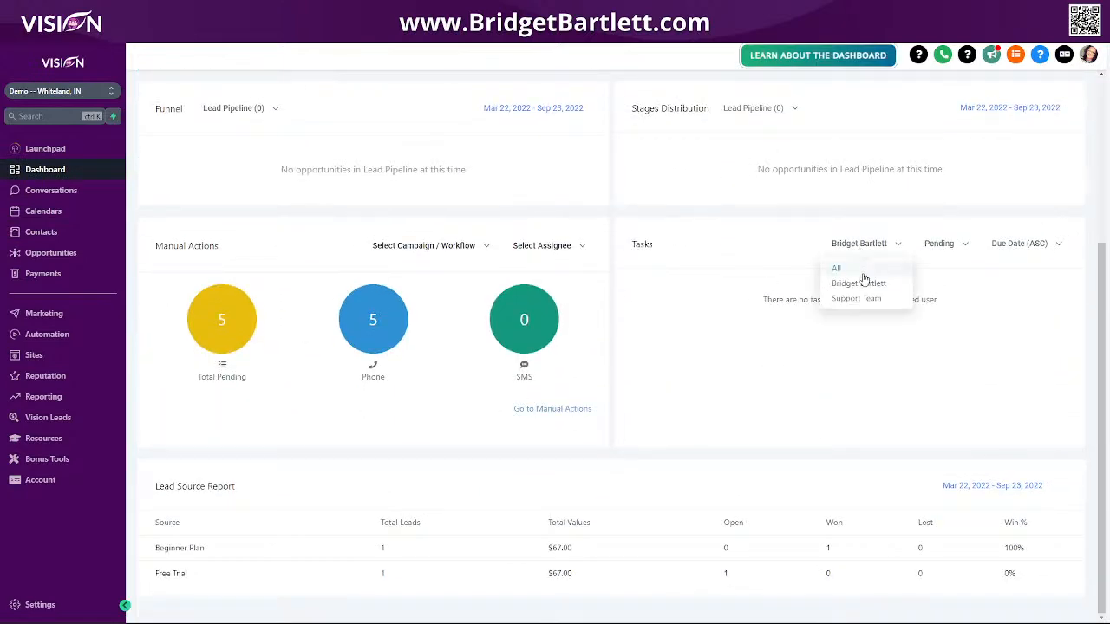
{"action": "left_click", "coordinate": [856, 298]}
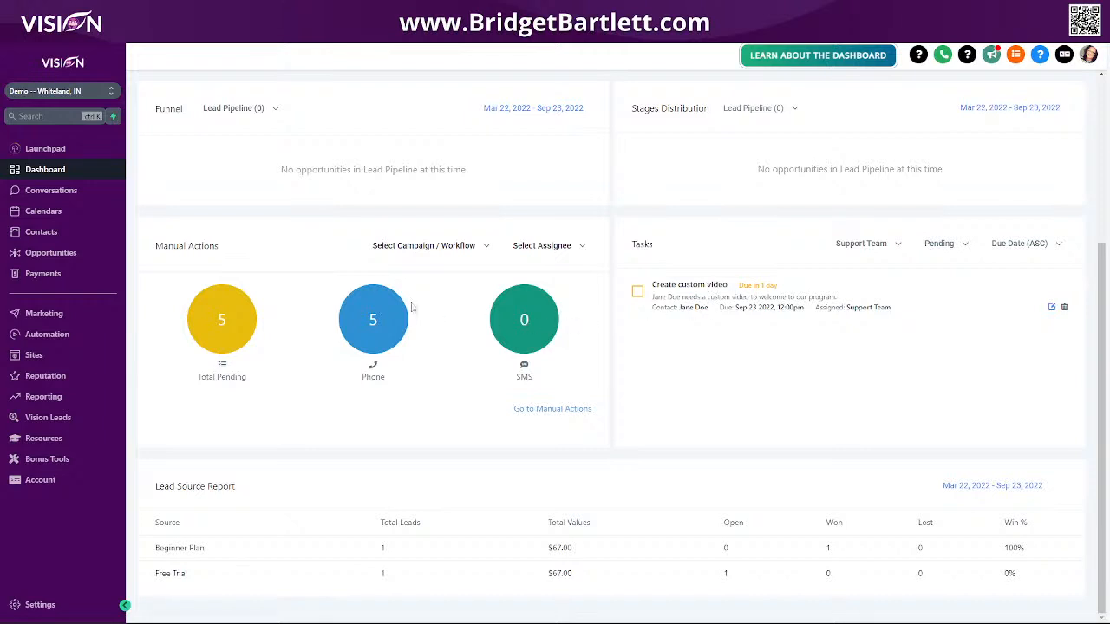
Switch to the contact's page, open the Contacts task list and view the actions available for the Create custom video task.
{"action": "left_click", "coordinate": [130, 12]}
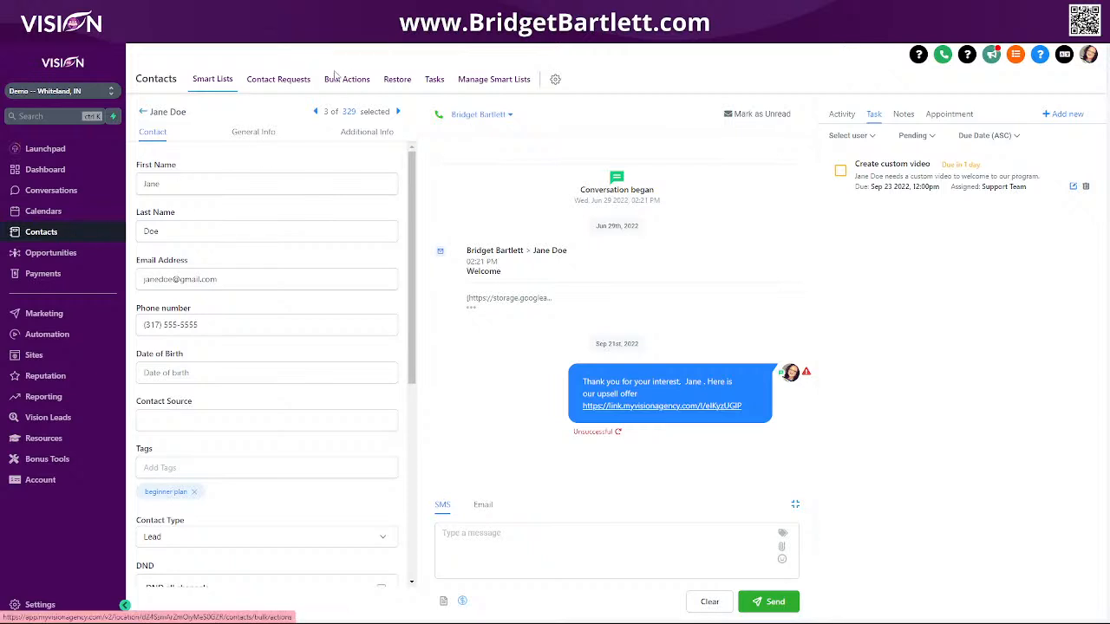
{"action": "left_click", "coordinate": [435, 80]}
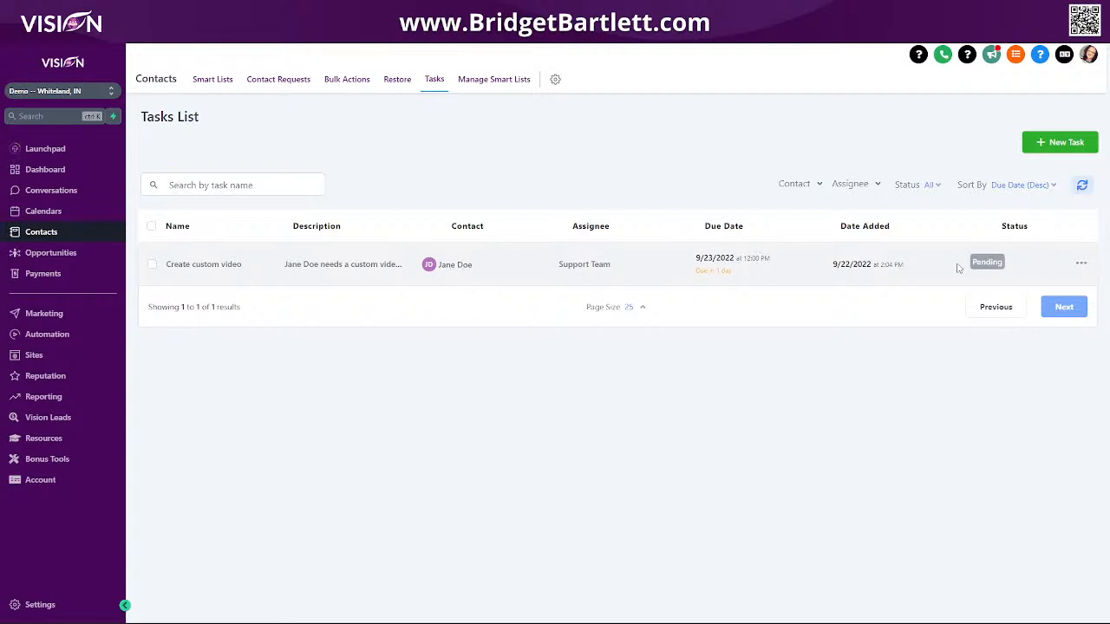
{"action": "left_click", "coordinate": [1082, 263]}
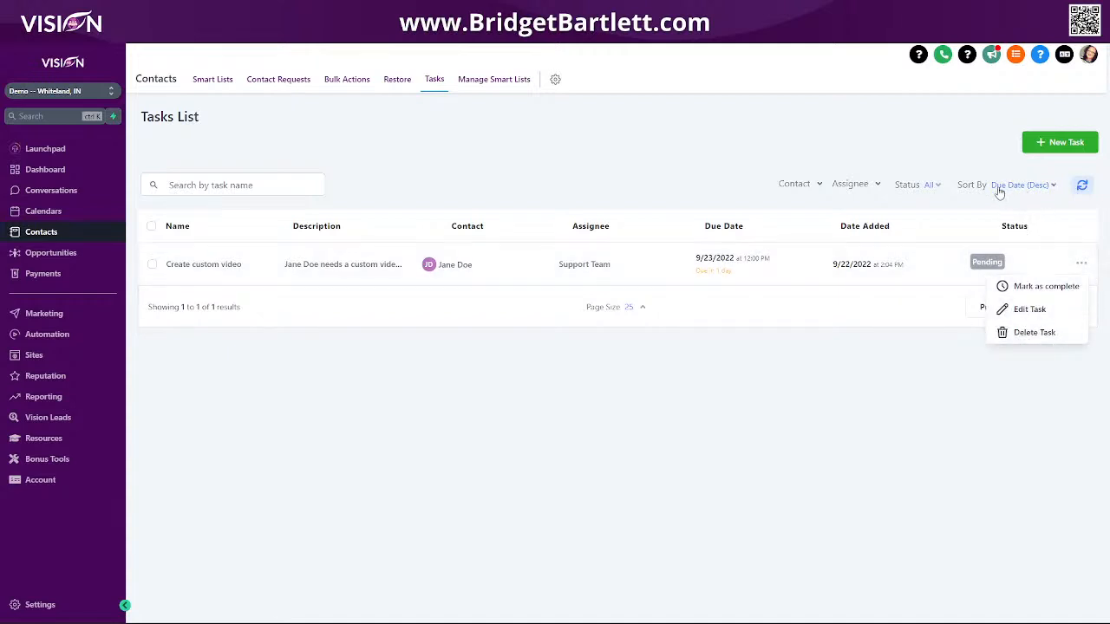
Check the contact filter of the task list and filter the tasks by the account owner as assignee.
{"action": "left_click", "coordinate": [805, 186]}
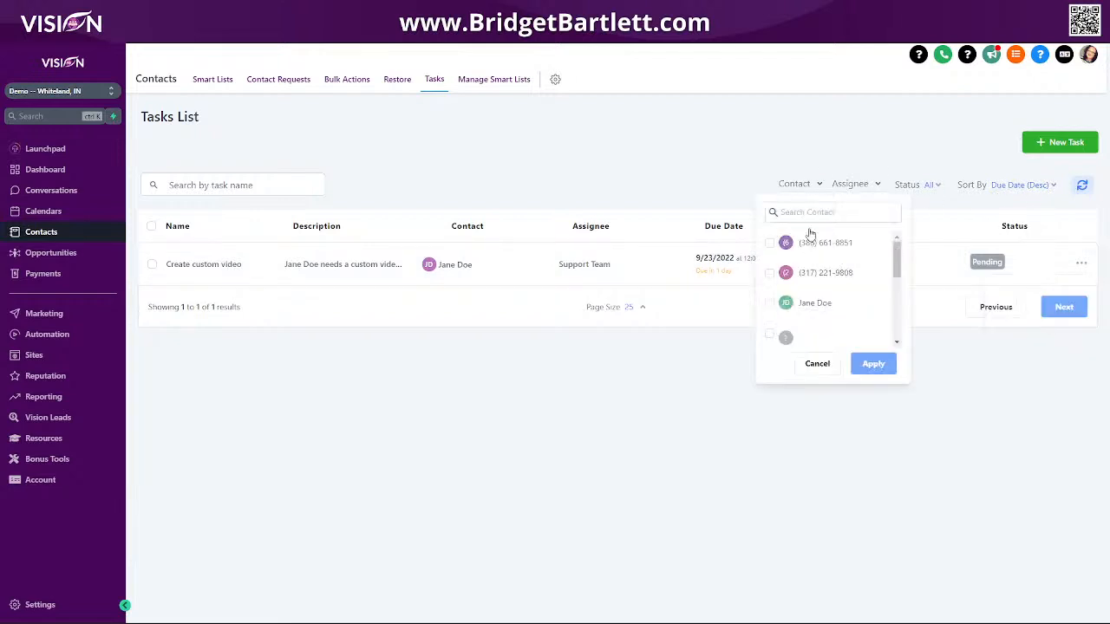
{"action": "left_click", "coordinate": [777, 152]}
{"action": "left_click", "coordinate": [865, 185]}
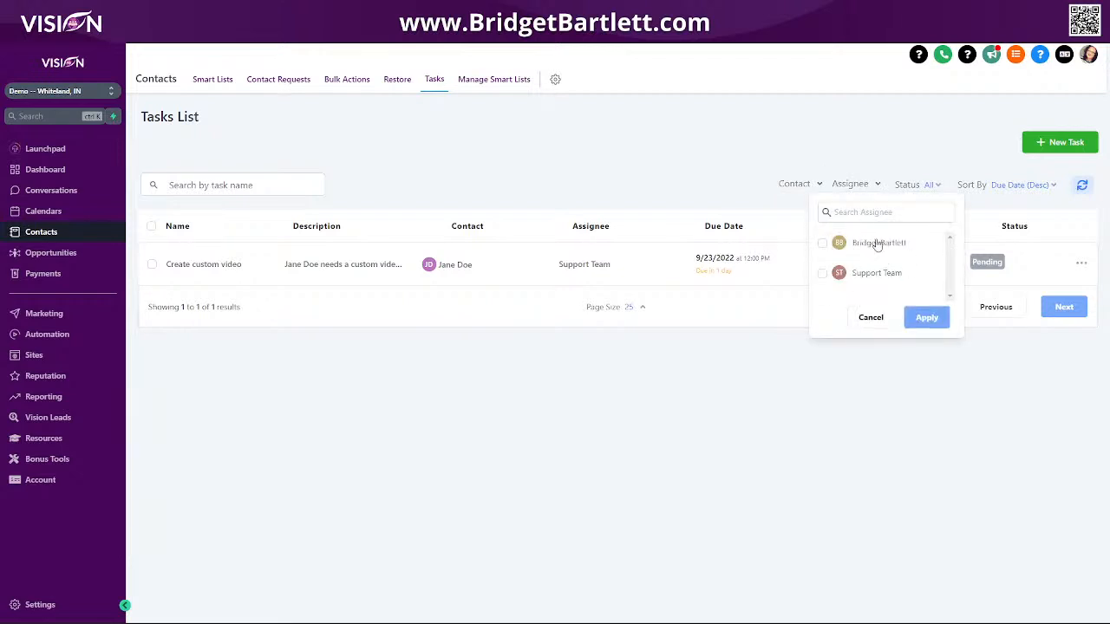
{"action": "left_click", "coordinate": [822, 243]}
{"action": "left_click", "coordinate": [926, 317]}
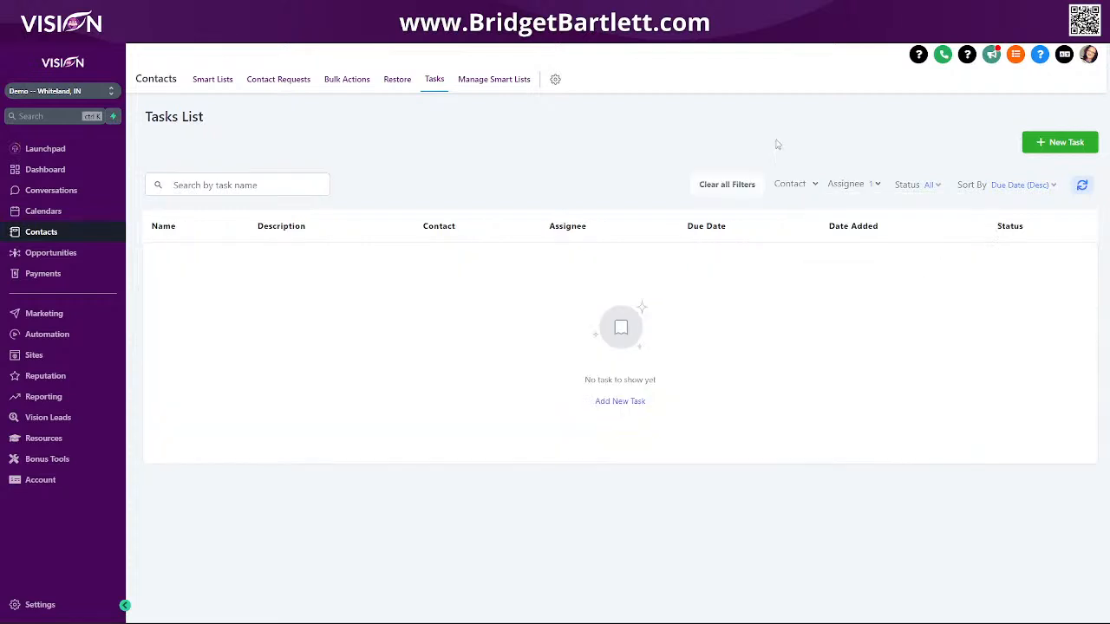
Change the task list's assignee filter to Support Team only and check the status filter options.
{"action": "left_click", "coordinate": [845, 186]}
{"action": "left_click", "coordinate": [818, 273]}
{"action": "left_click", "coordinate": [819, 243]}
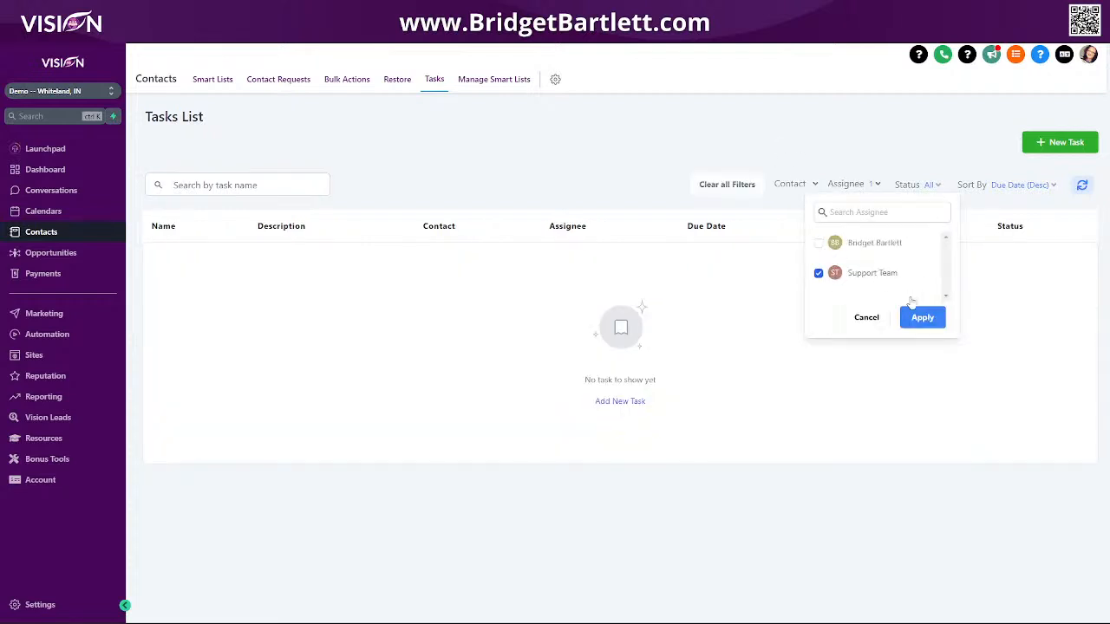
{"action": "left_click", "coordinate": [922, 318]}
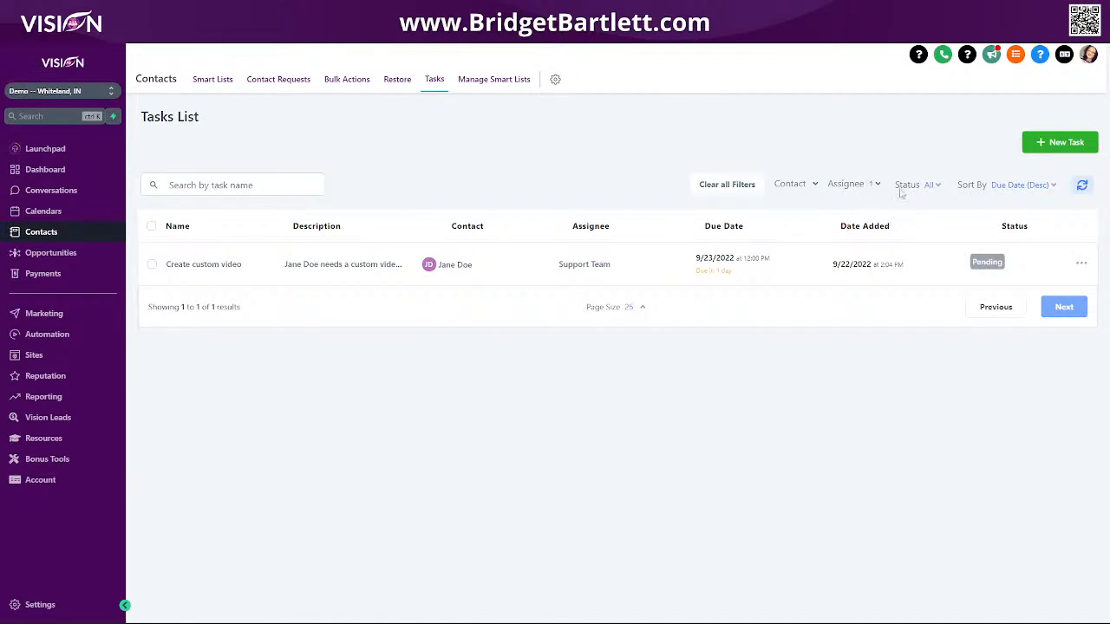
{"action": "left_click", "coordinate": [928, 187]}
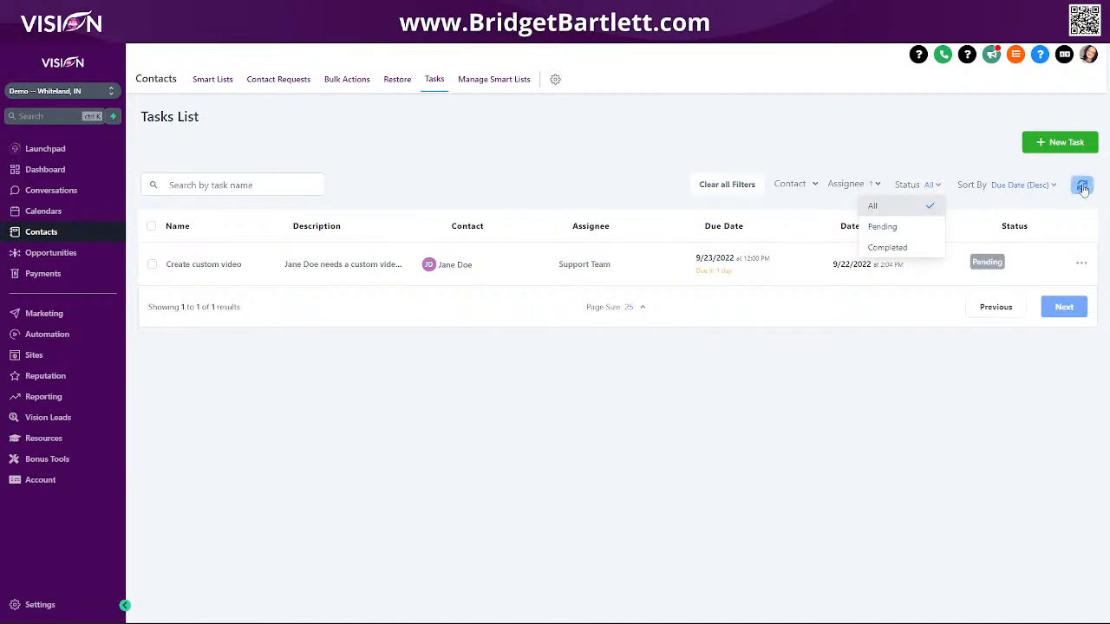
Start a new task from the task list and search for Support Team as its assignee.
{"action": "left_click", "coordinate": [1055, 145]}
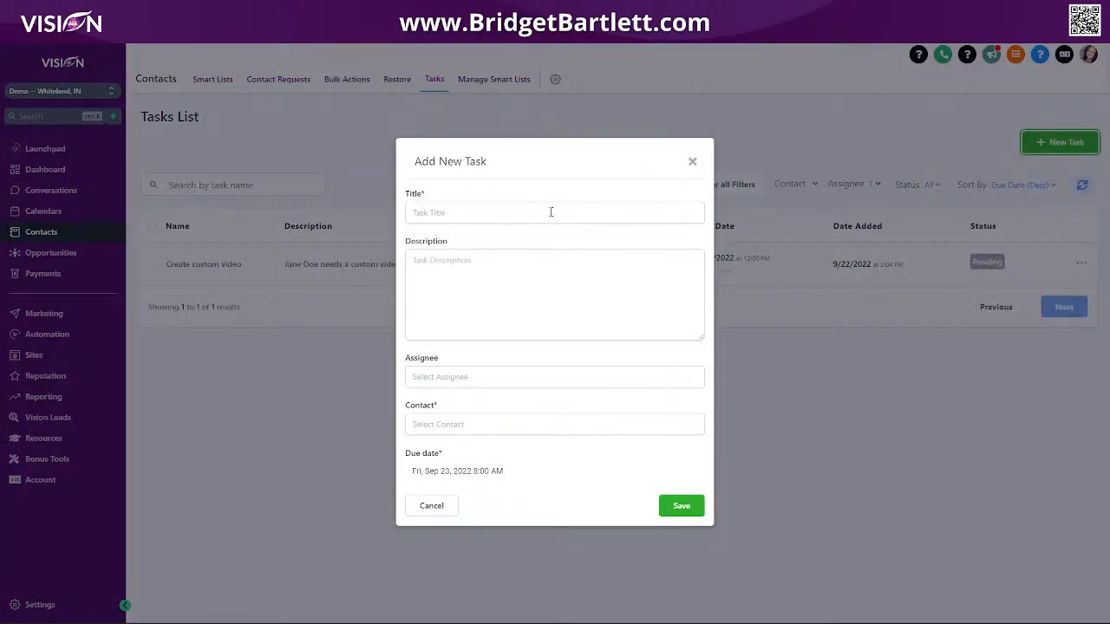
{"action": "left_click", "coordinate": [432, 379]}
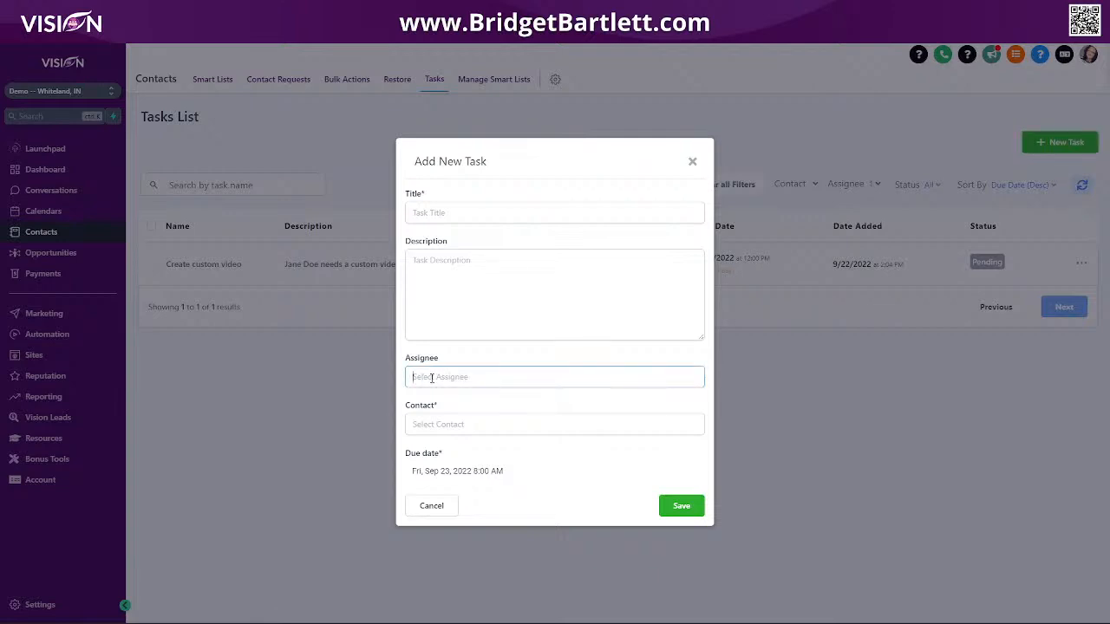
{"action": "type", "text": "su"}
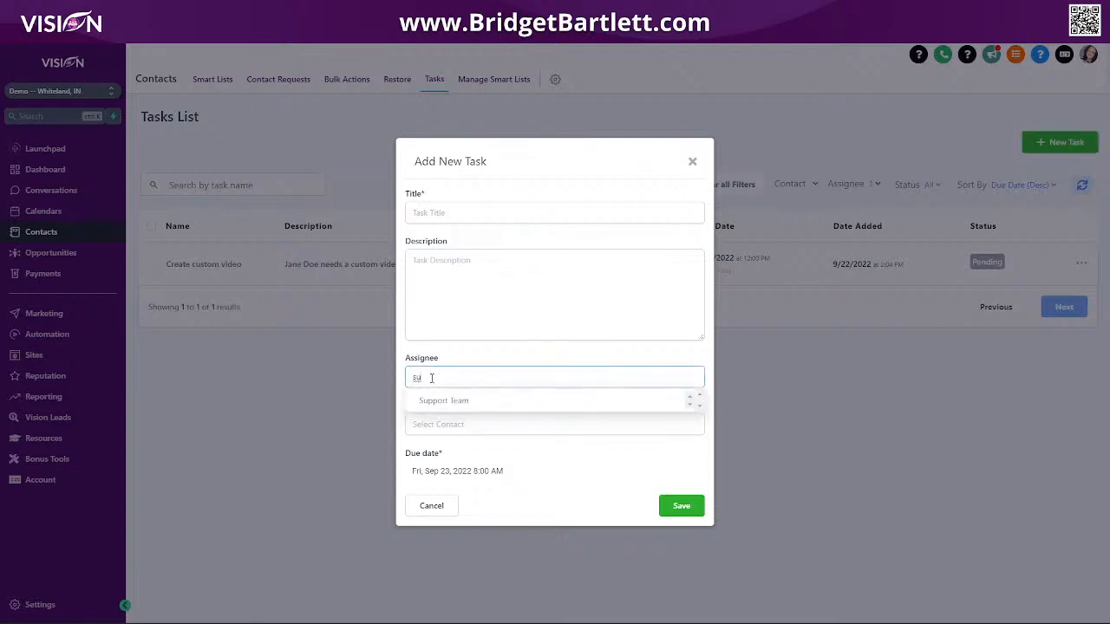
{"action": "left_click", "coordinate": [487, 358]}
{"action": "left_click", "coordinate": [439, 376]}
Search the new task's contact field by first name and select the matching demo contact.
{"action": "left_click", "coordinate": [415, 429]}
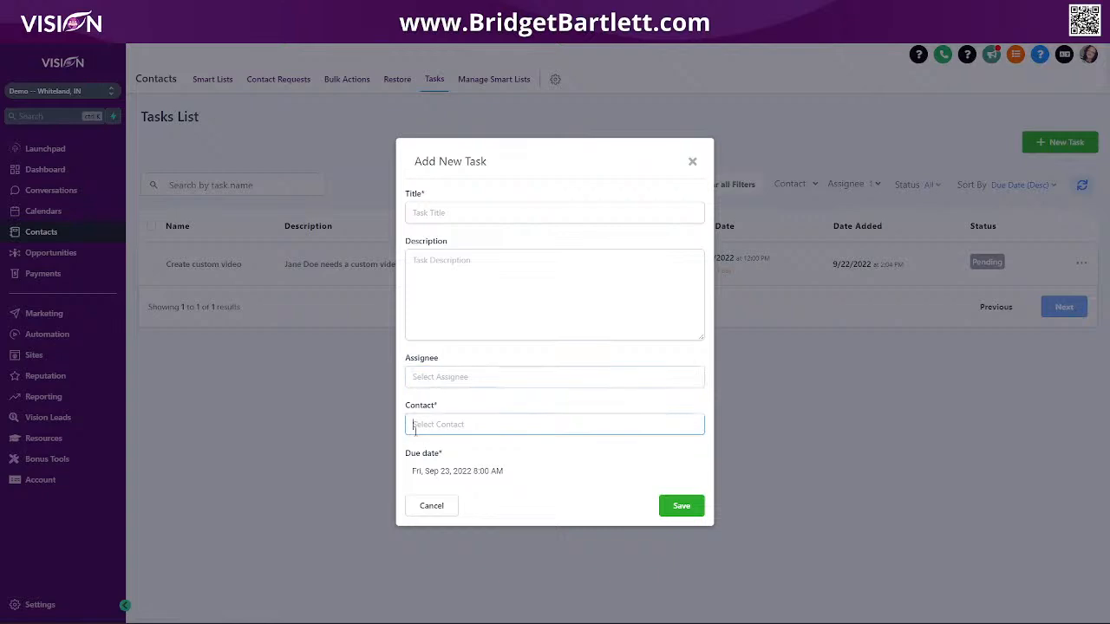
{"action": "type", "text": "jane"}
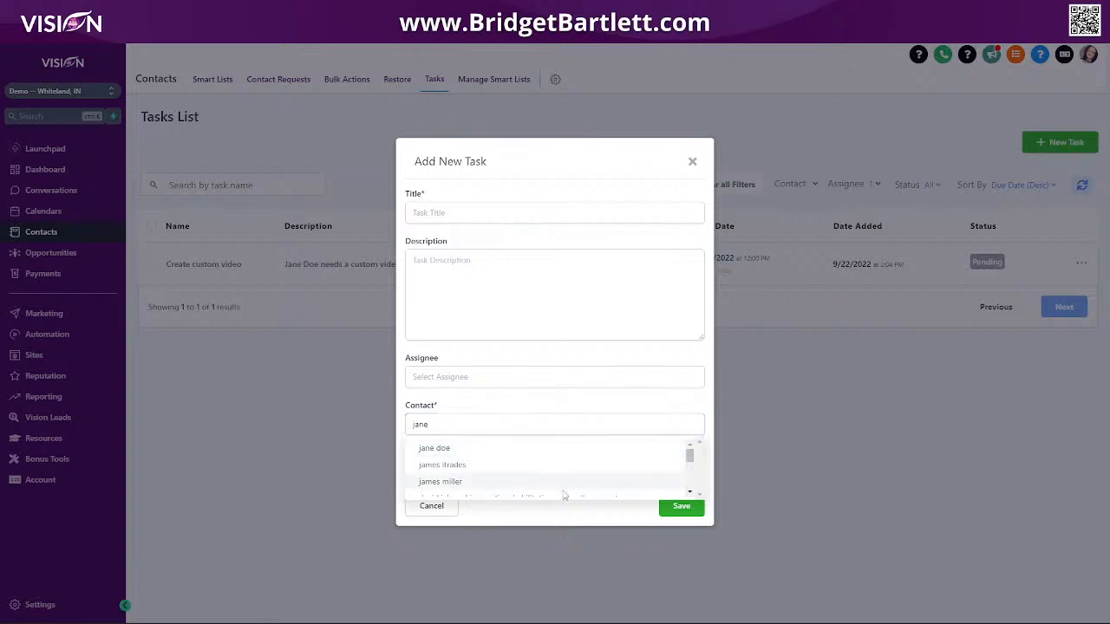
{"action": "left_click", "coordinate": [501, 309]}
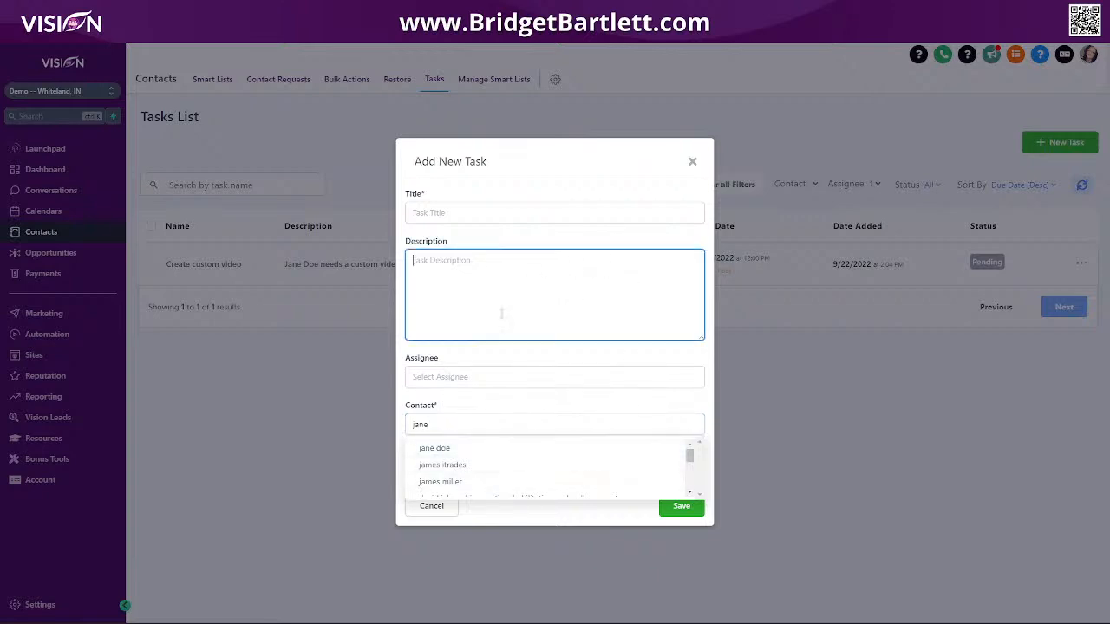
{"action": "left_click", "coordinate": [438, 447]}
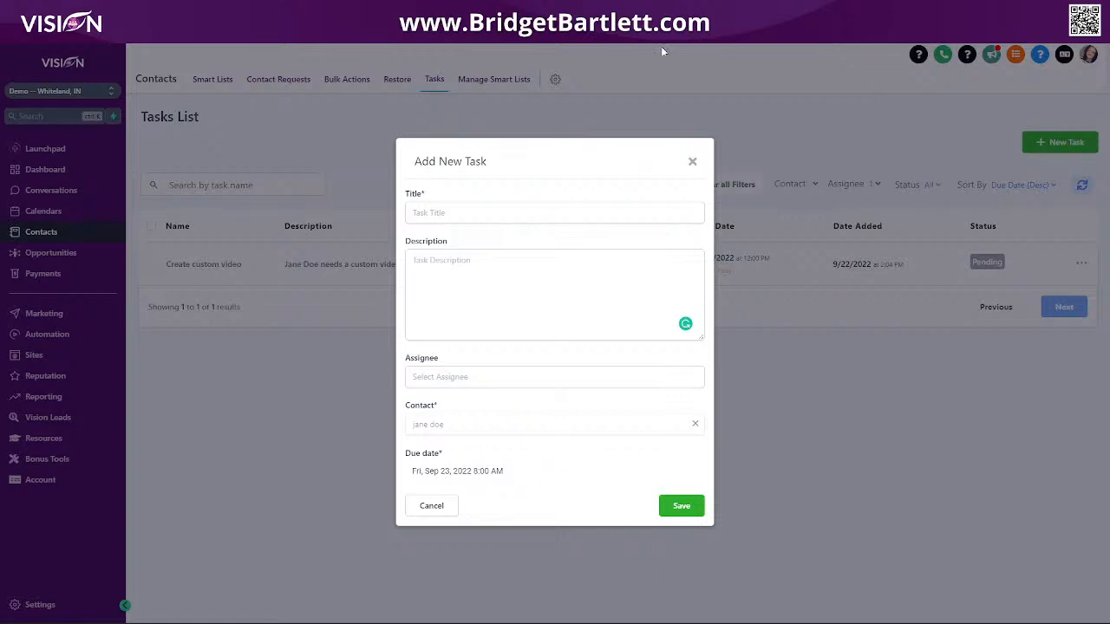